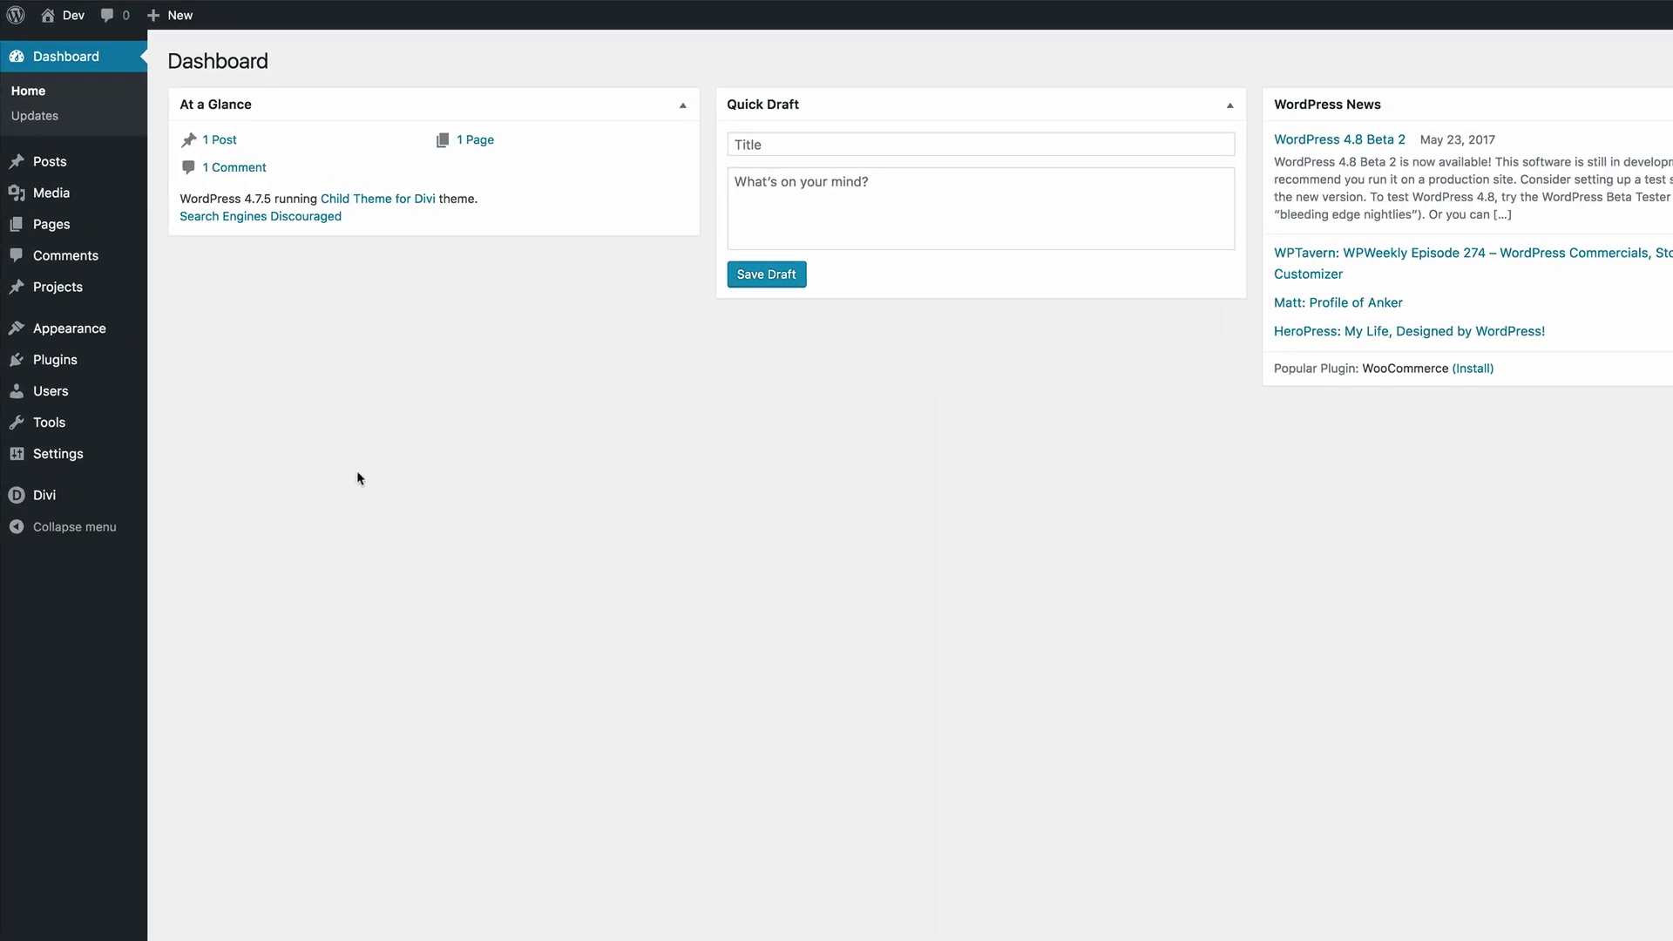
In Divi's Layout Settings, set gutter width 2, custom sidebar width 30 and orange #dd9933 accent.
{"action": "mouse_move", "coordinate": [64, 494]}
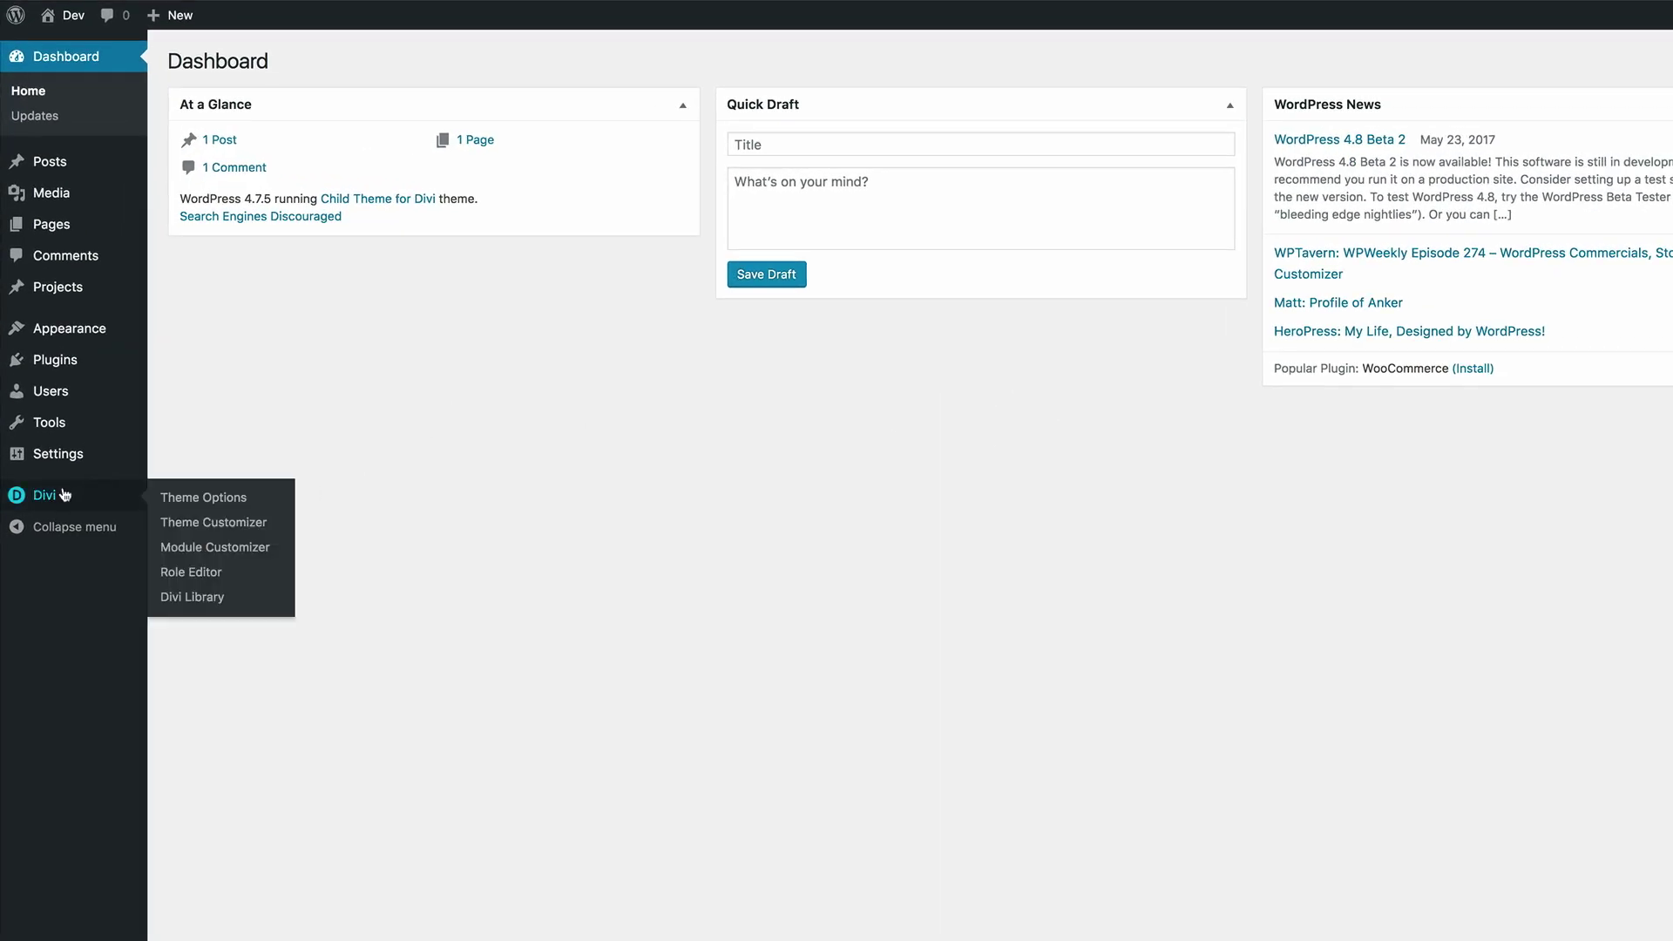
{"action": "left_click", "coordinate": [258, 524]}
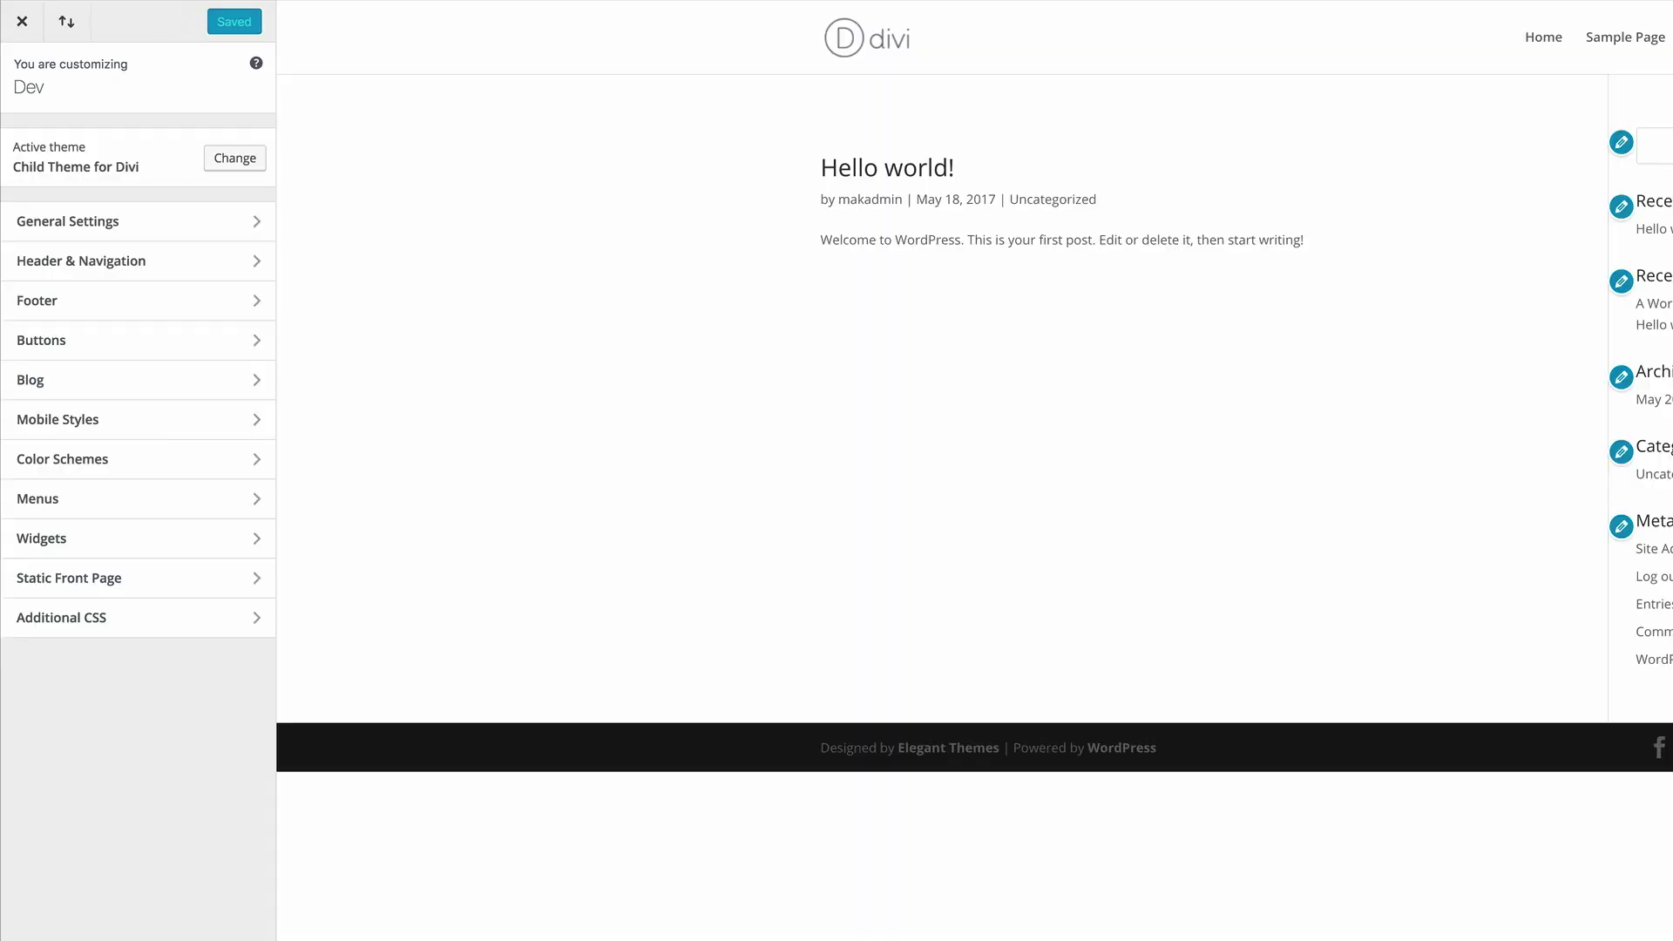
{"action": "left_click", "coordinate": [131, 220]}
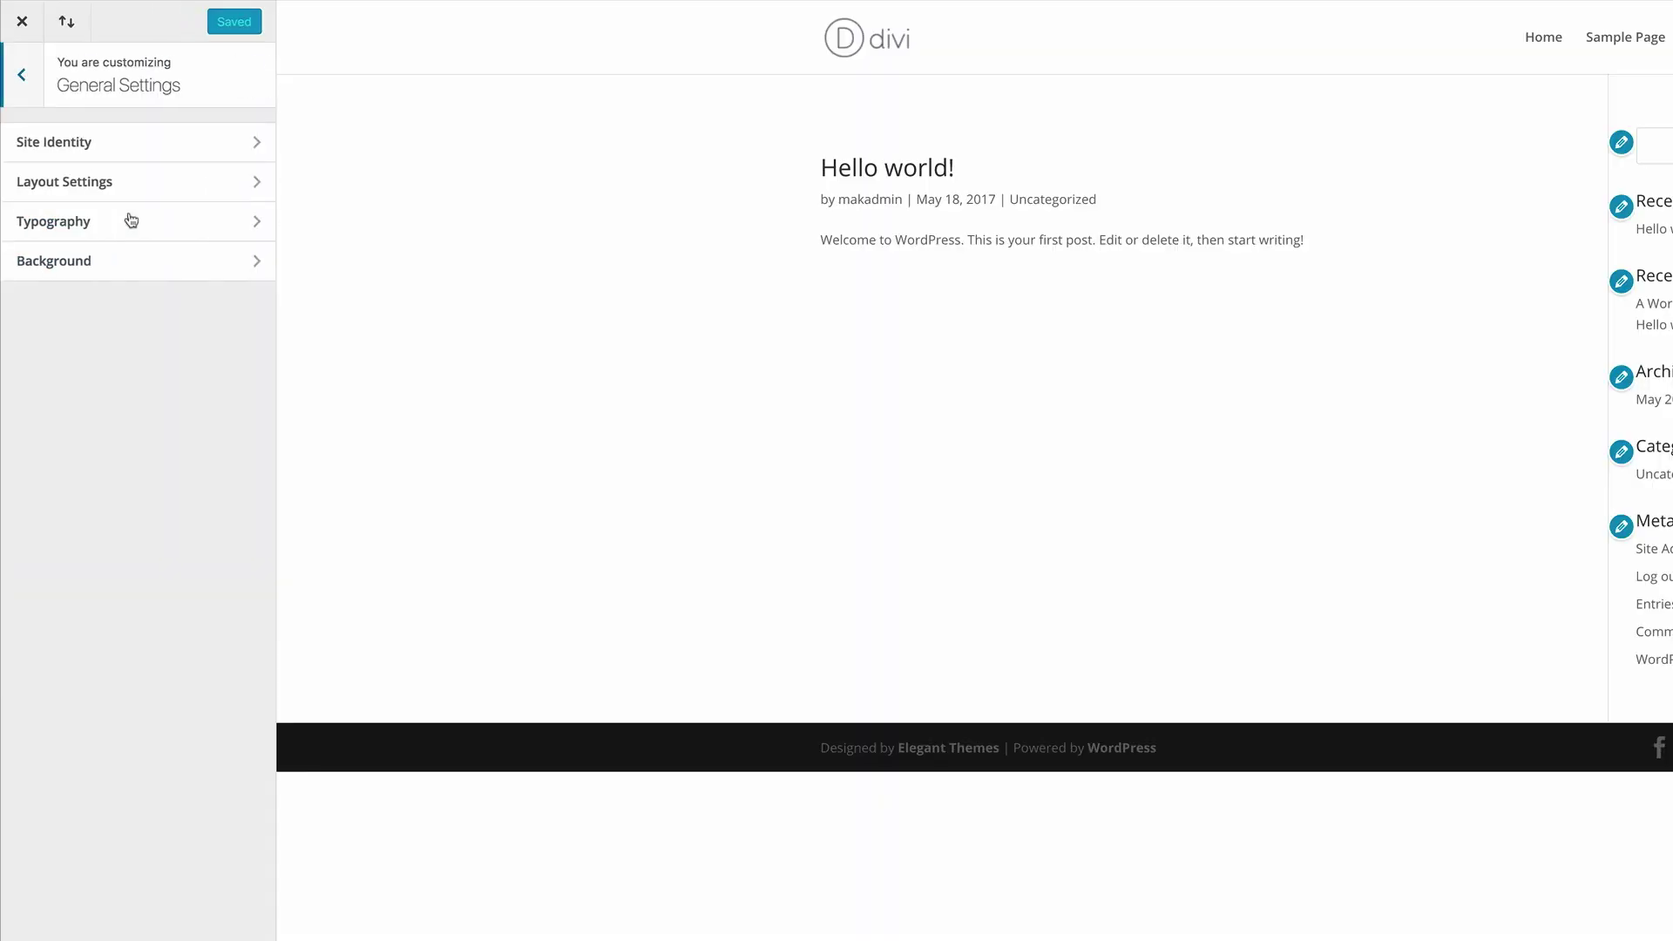
{"action": "left_click", "coordinate": [131, 178]}
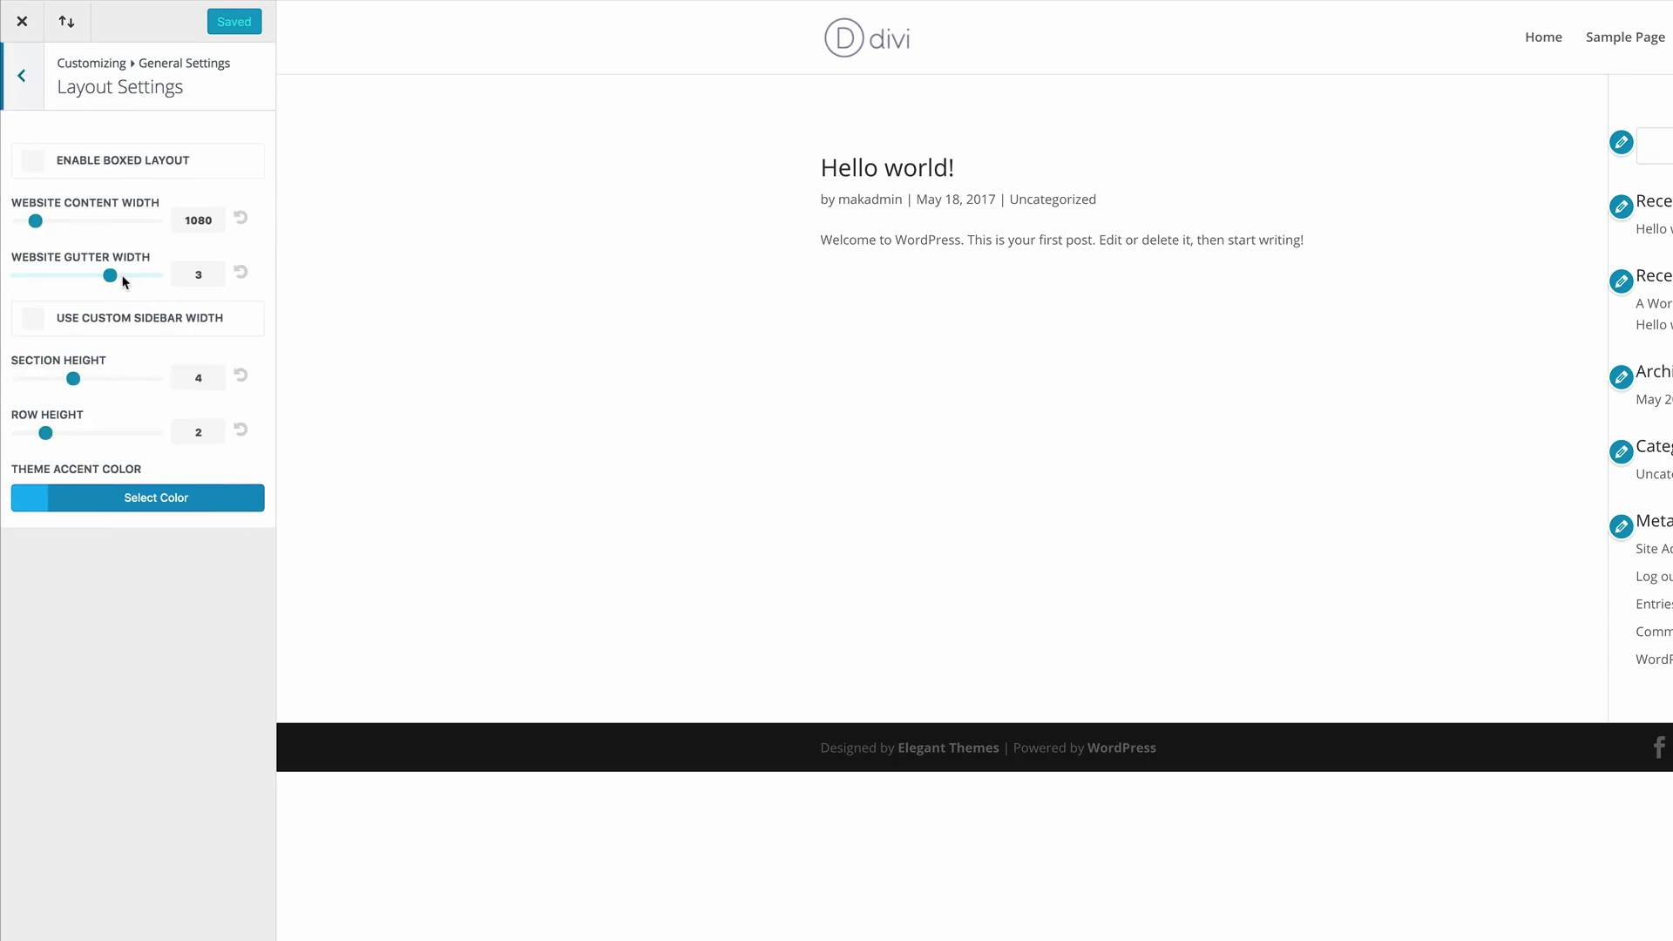
{"action": "left_click_drag", "start_coordinate": [94, 275], "coordinate": [63, 275]}
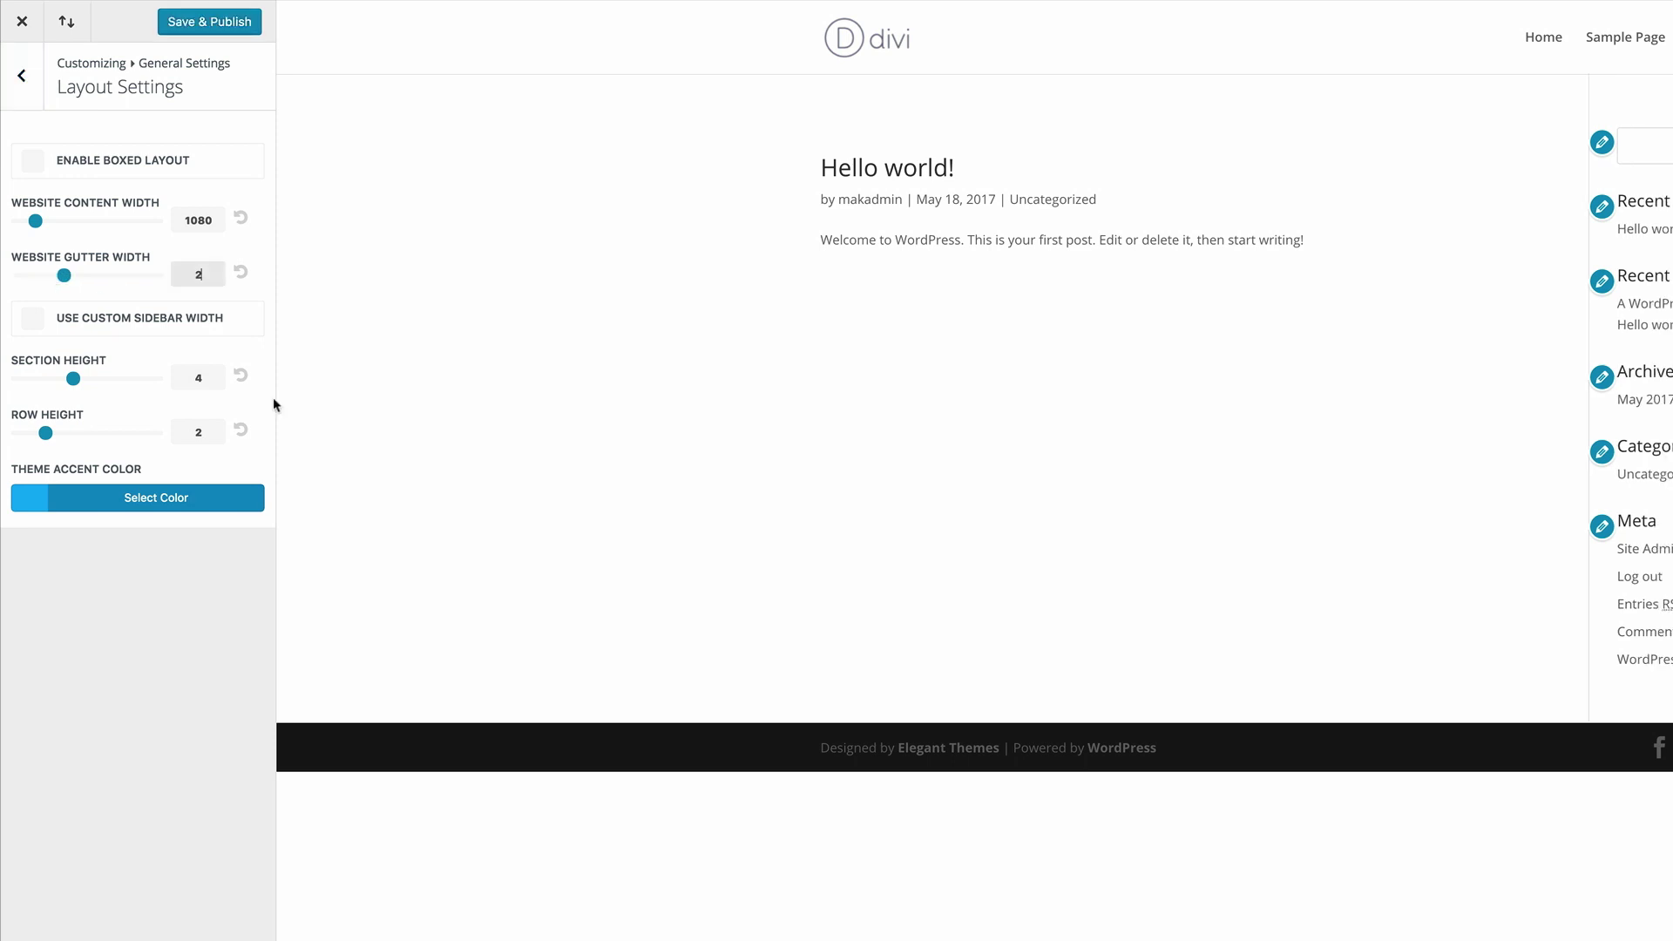
{"action": "left_click", "coordinate": [44, 327]}
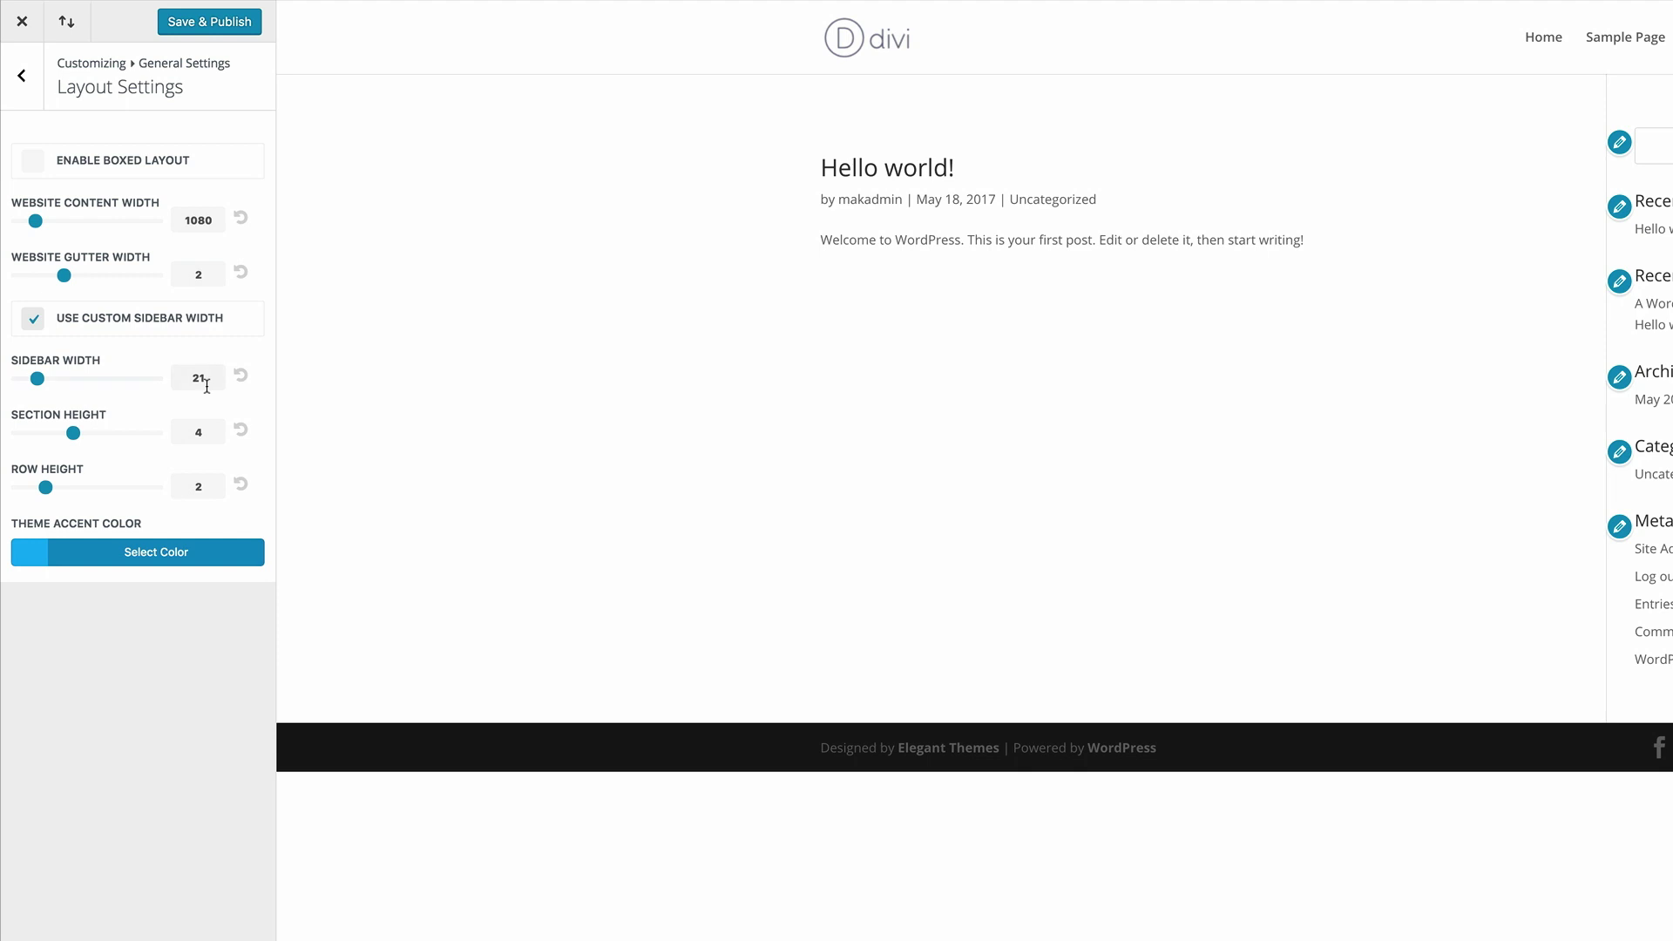
{"action": "double_click", "coordinate": [211, 376]}
{"action": "type", "text": "30"}
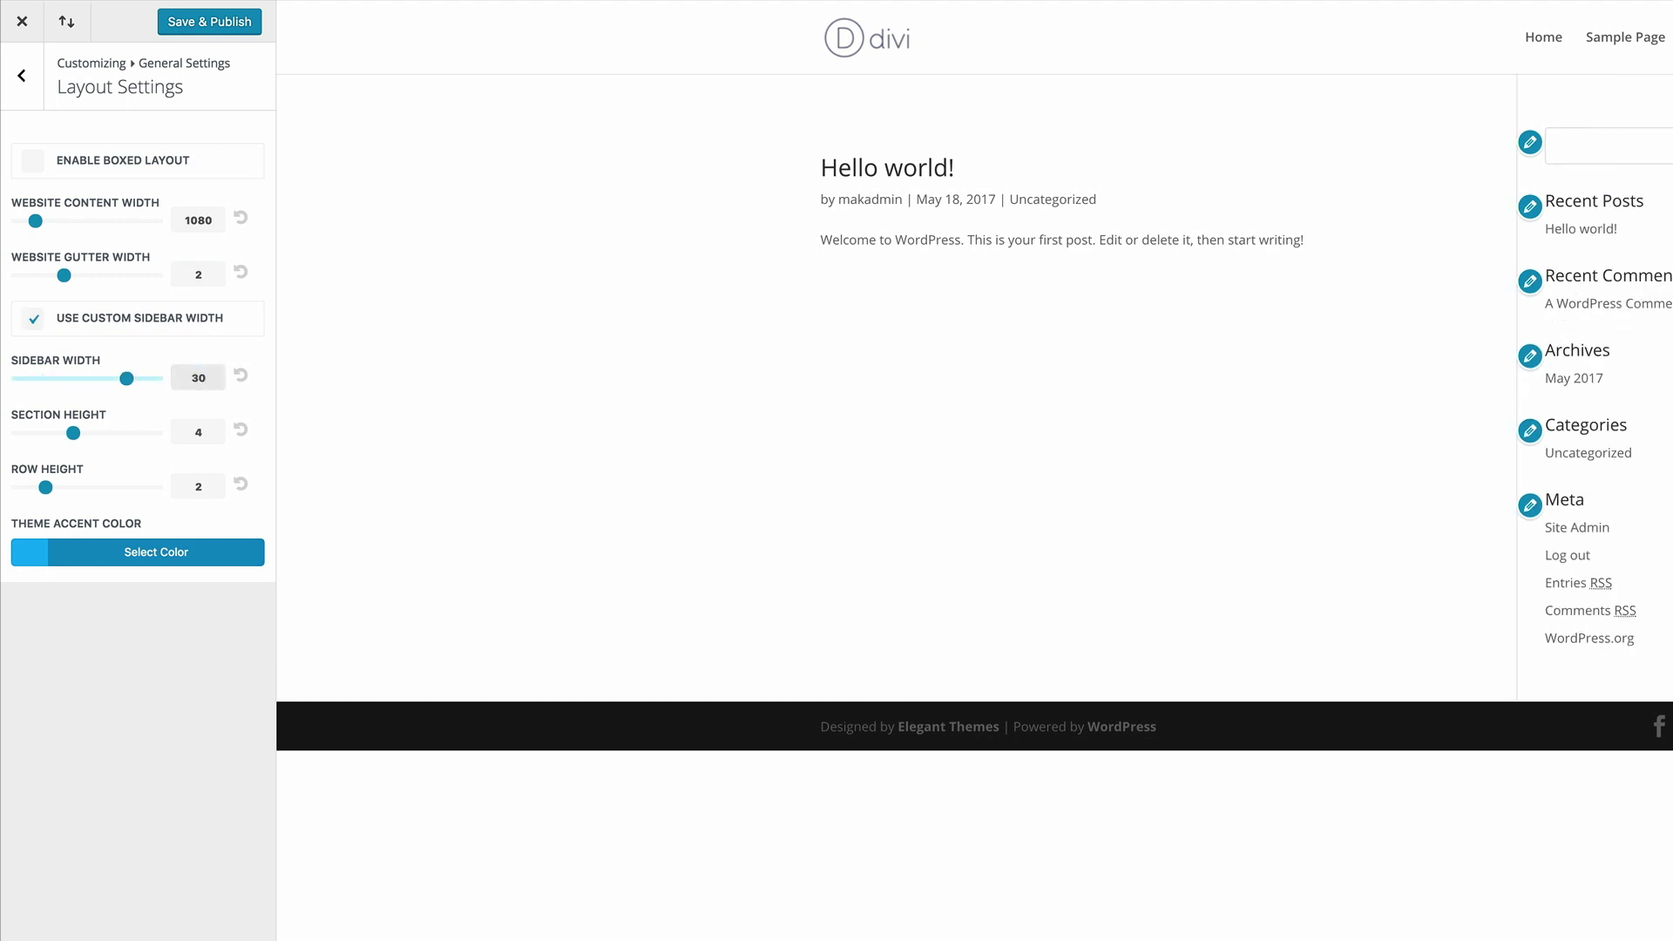
{"action": "left_click", "coordinate": [37, 554]}
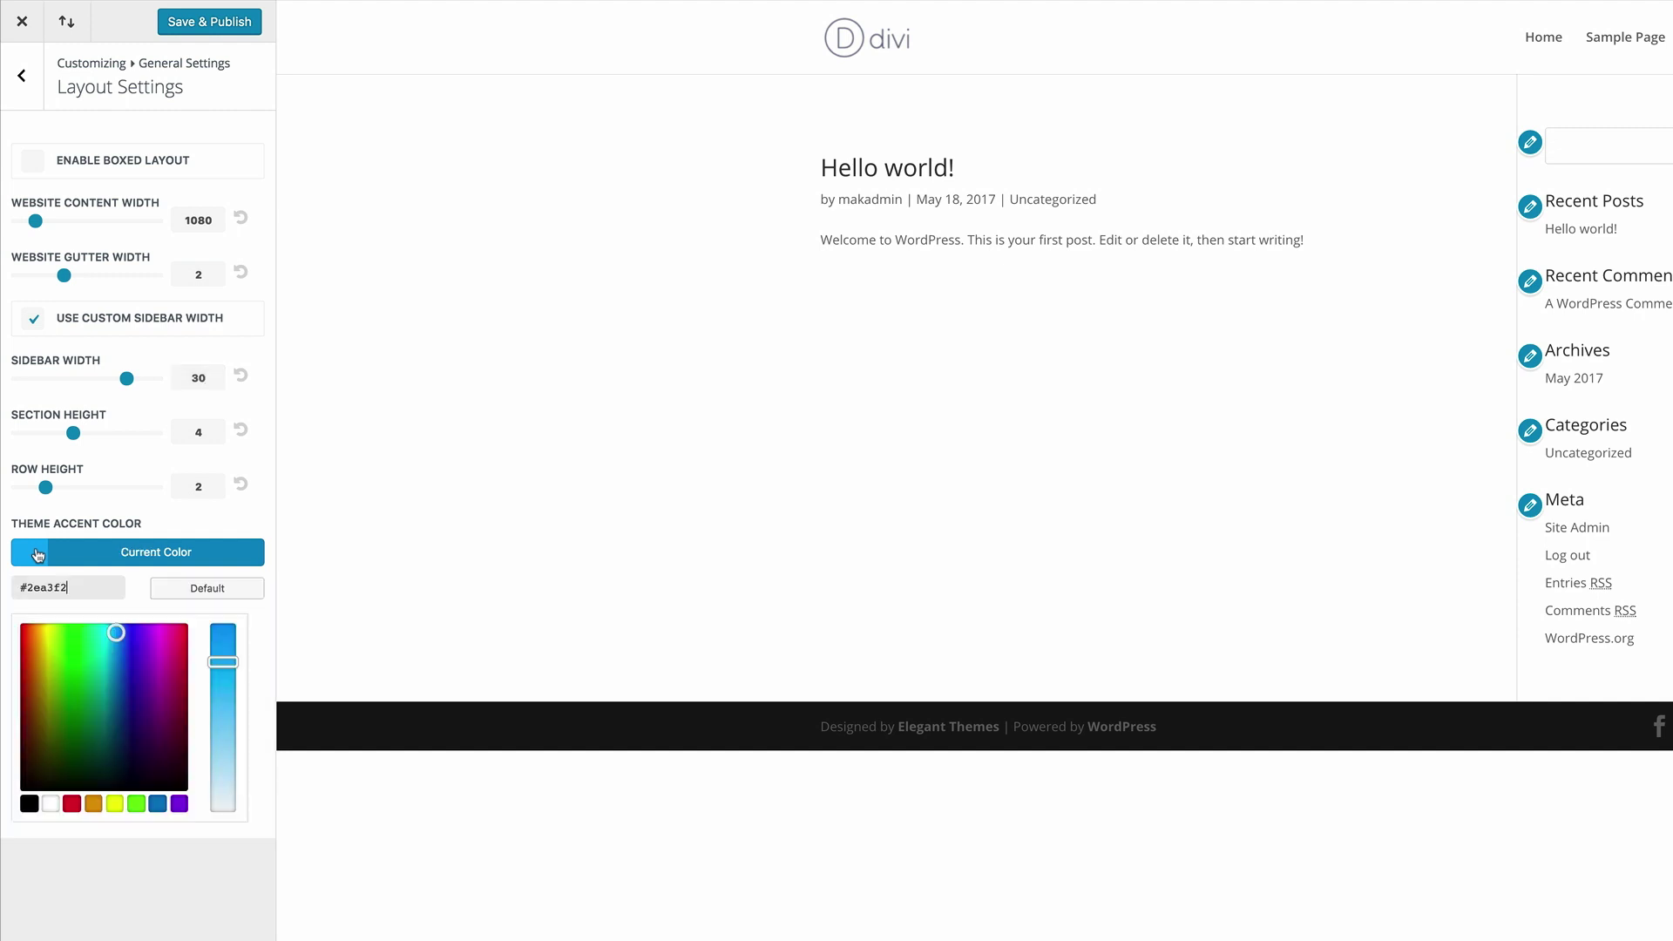
{"action": "left_click", "coordinate": [94, 805]}
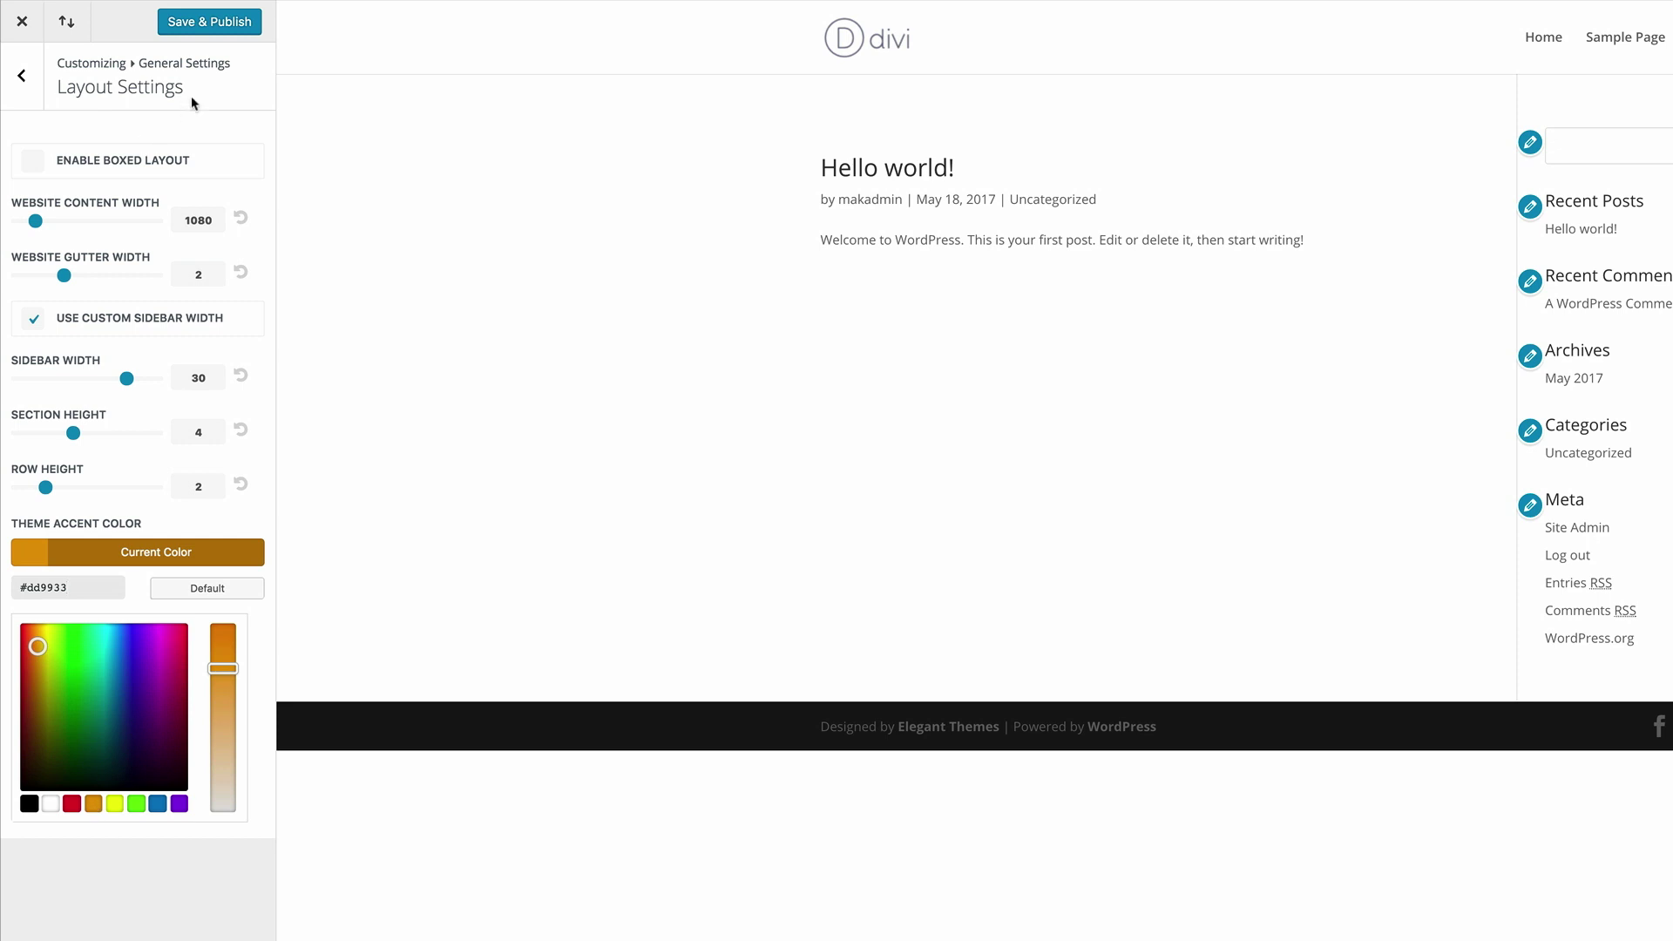
{"action": "left_click", "coordinate": [22, 76]}
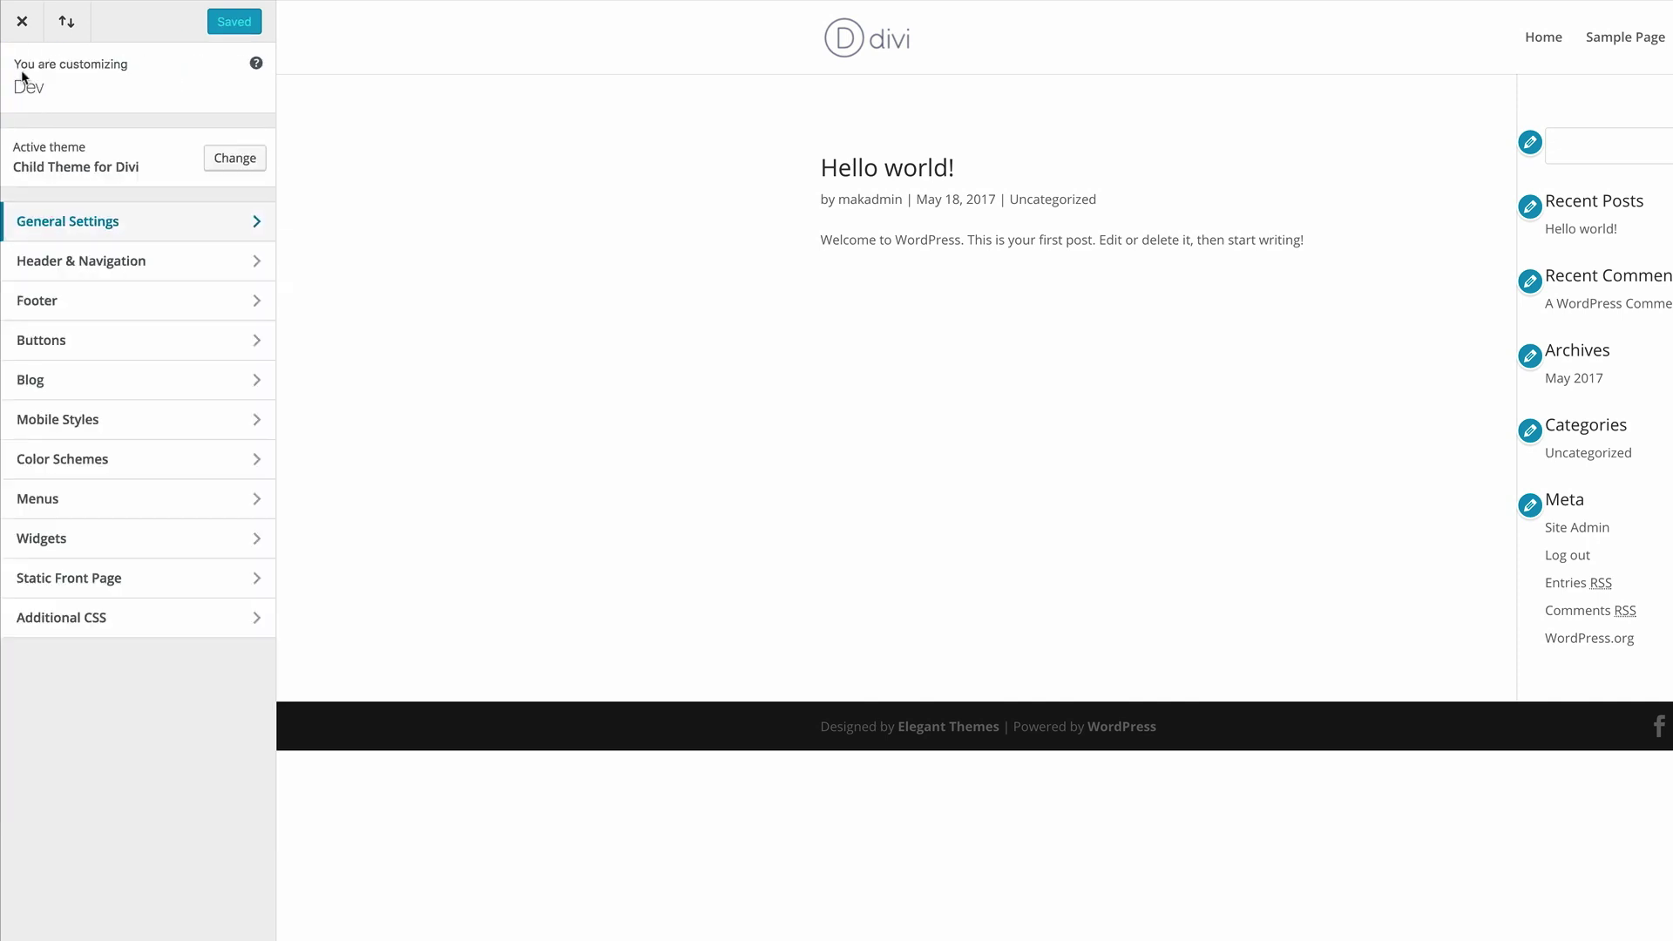
Switch the Divi colour scheme to Orange and publish the change.
{"action": "left_click", "coordinate": [101, 462]}
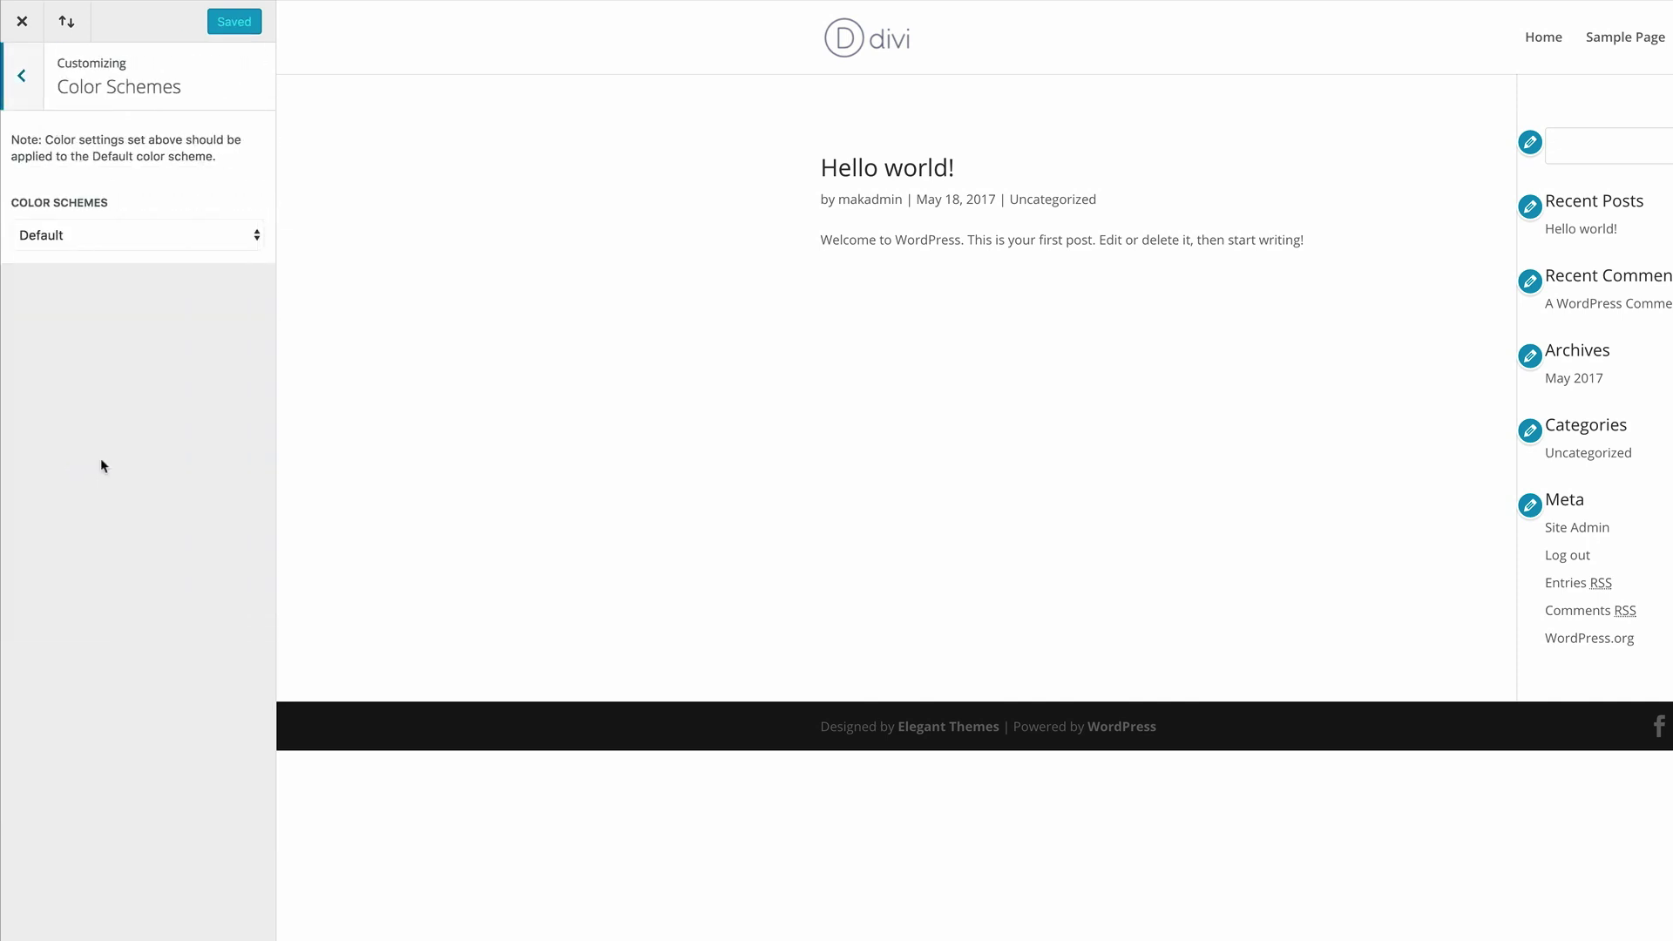
{"action": "left_click", "coordinate": [172, 241]}
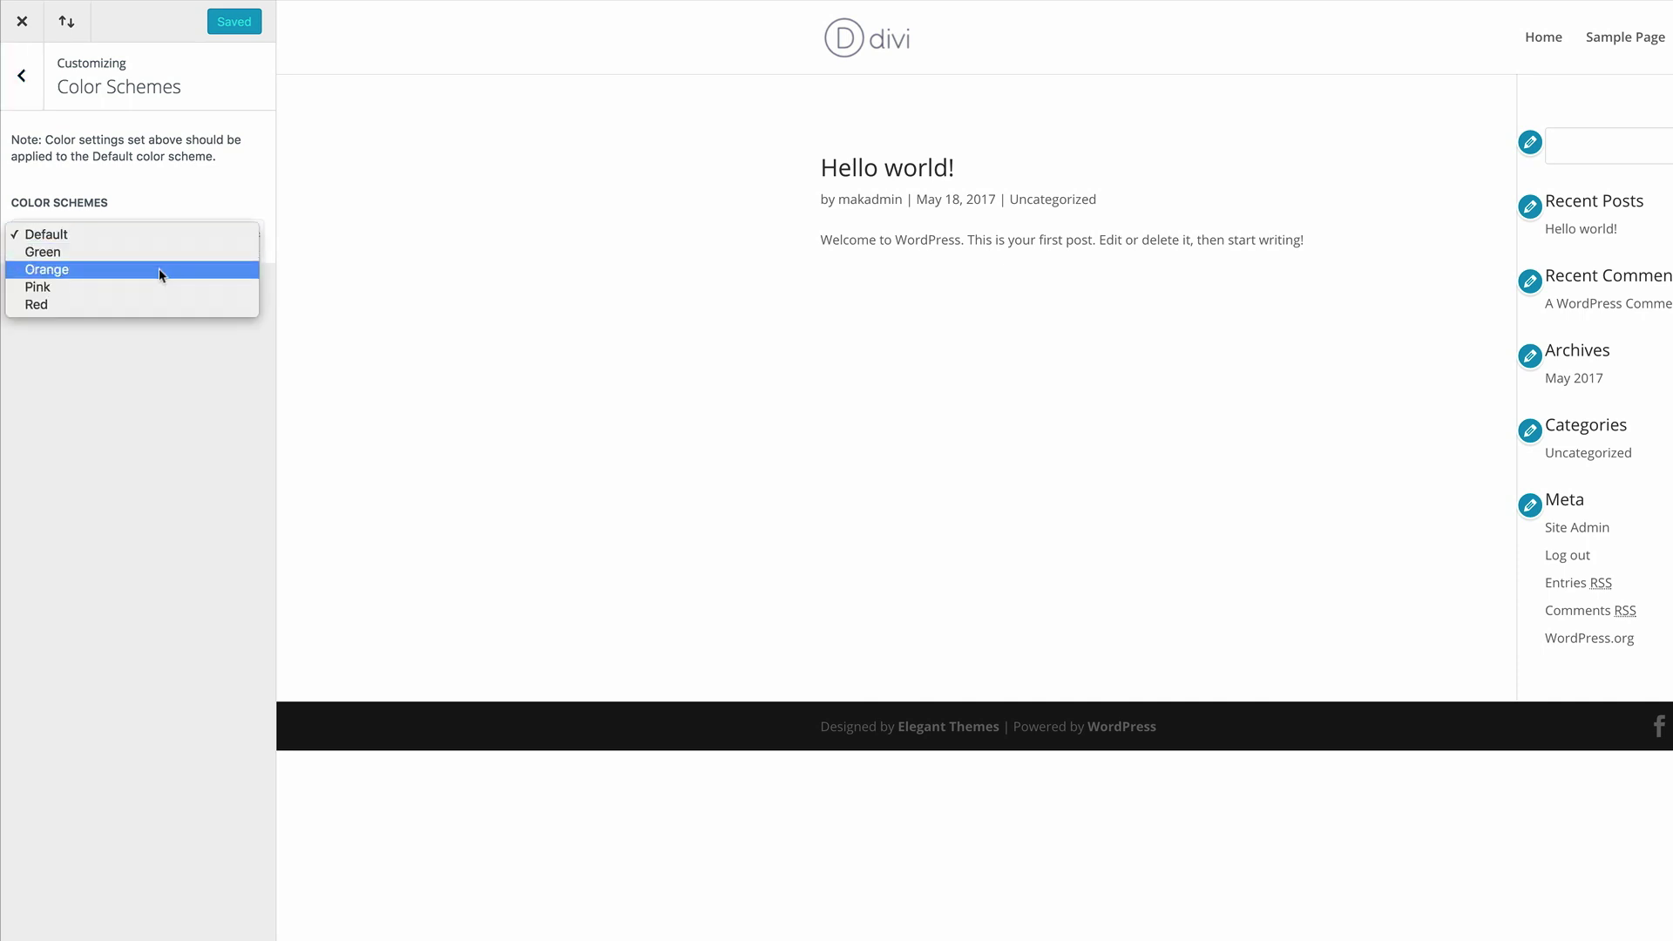
{"action": "left_click", "coordinate": [159, 270]}
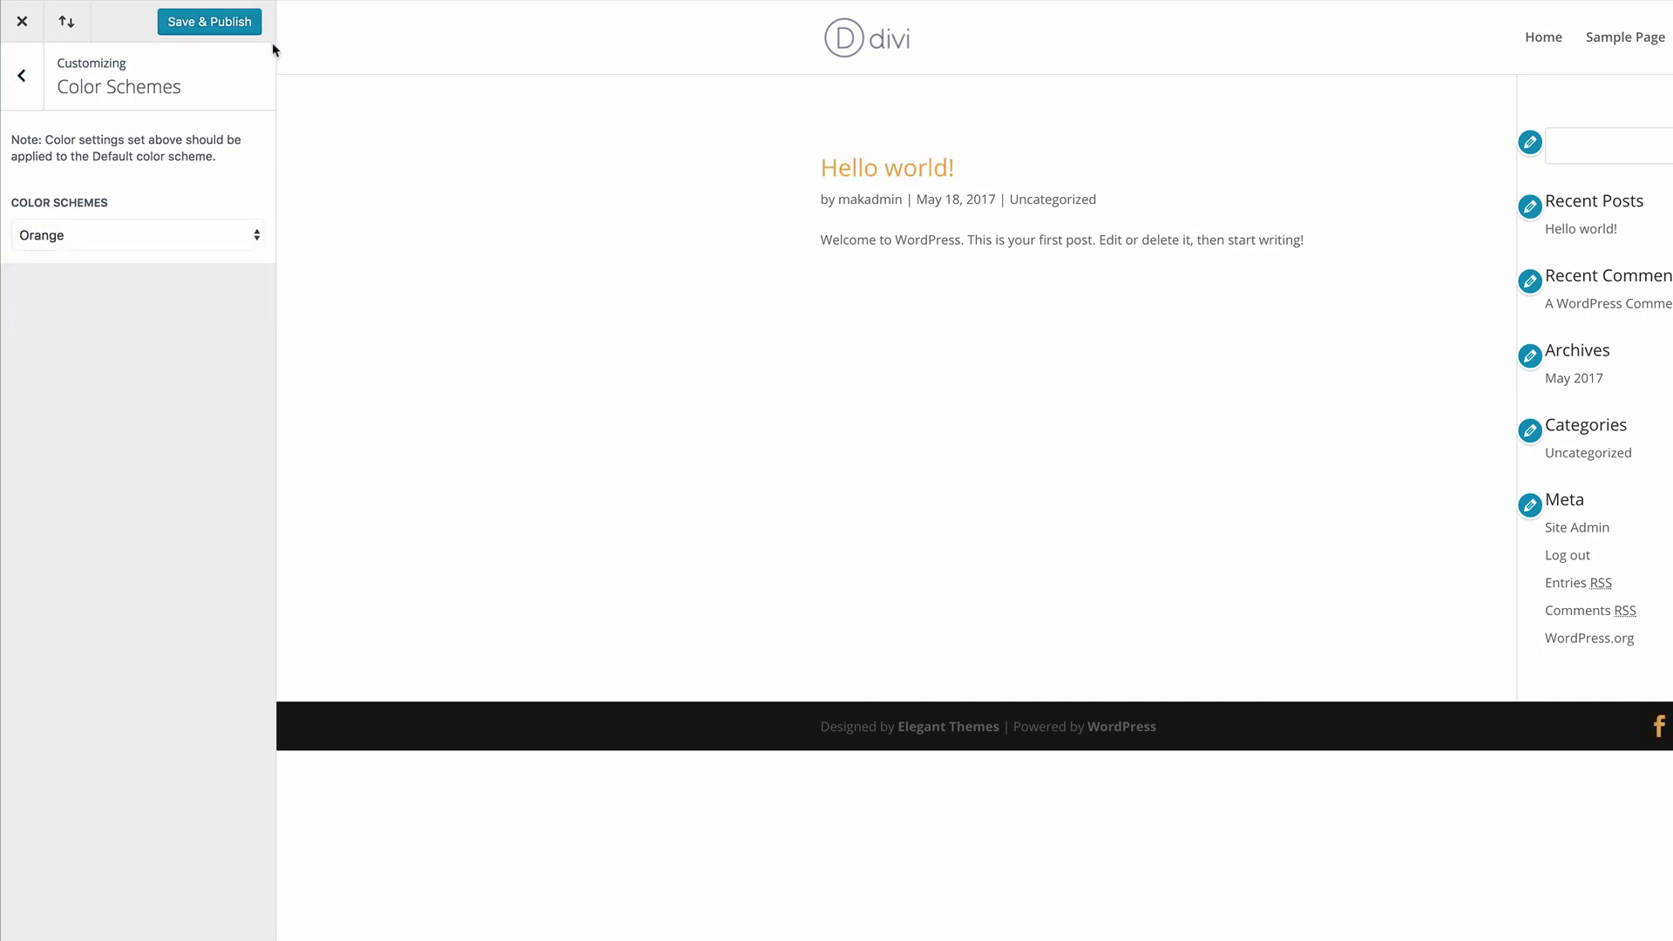
{"action": "left_click", "coordinate": [227, 25]}
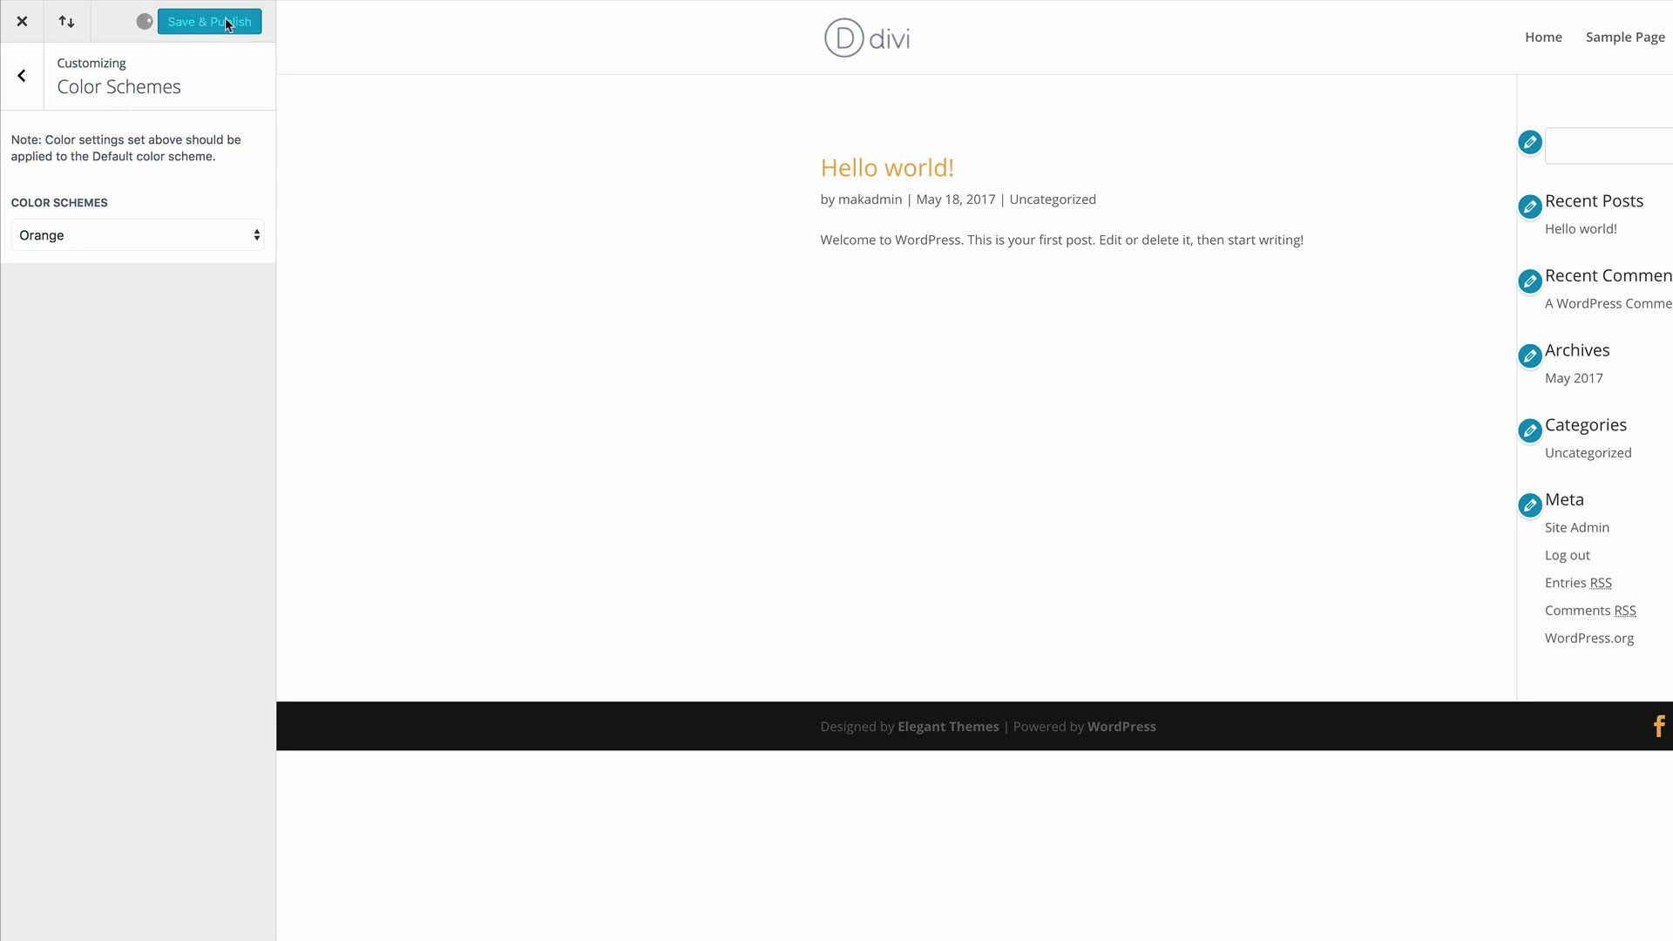
Close the customizer, check the Hello world! post on the live site, then close that tab.
{"action": "left_click", "coordinate": [21, 74]}
{"action": "left_click", "coordinate": [21, 62]}
{"action": "left_click", "coordinate": [554, 20]}
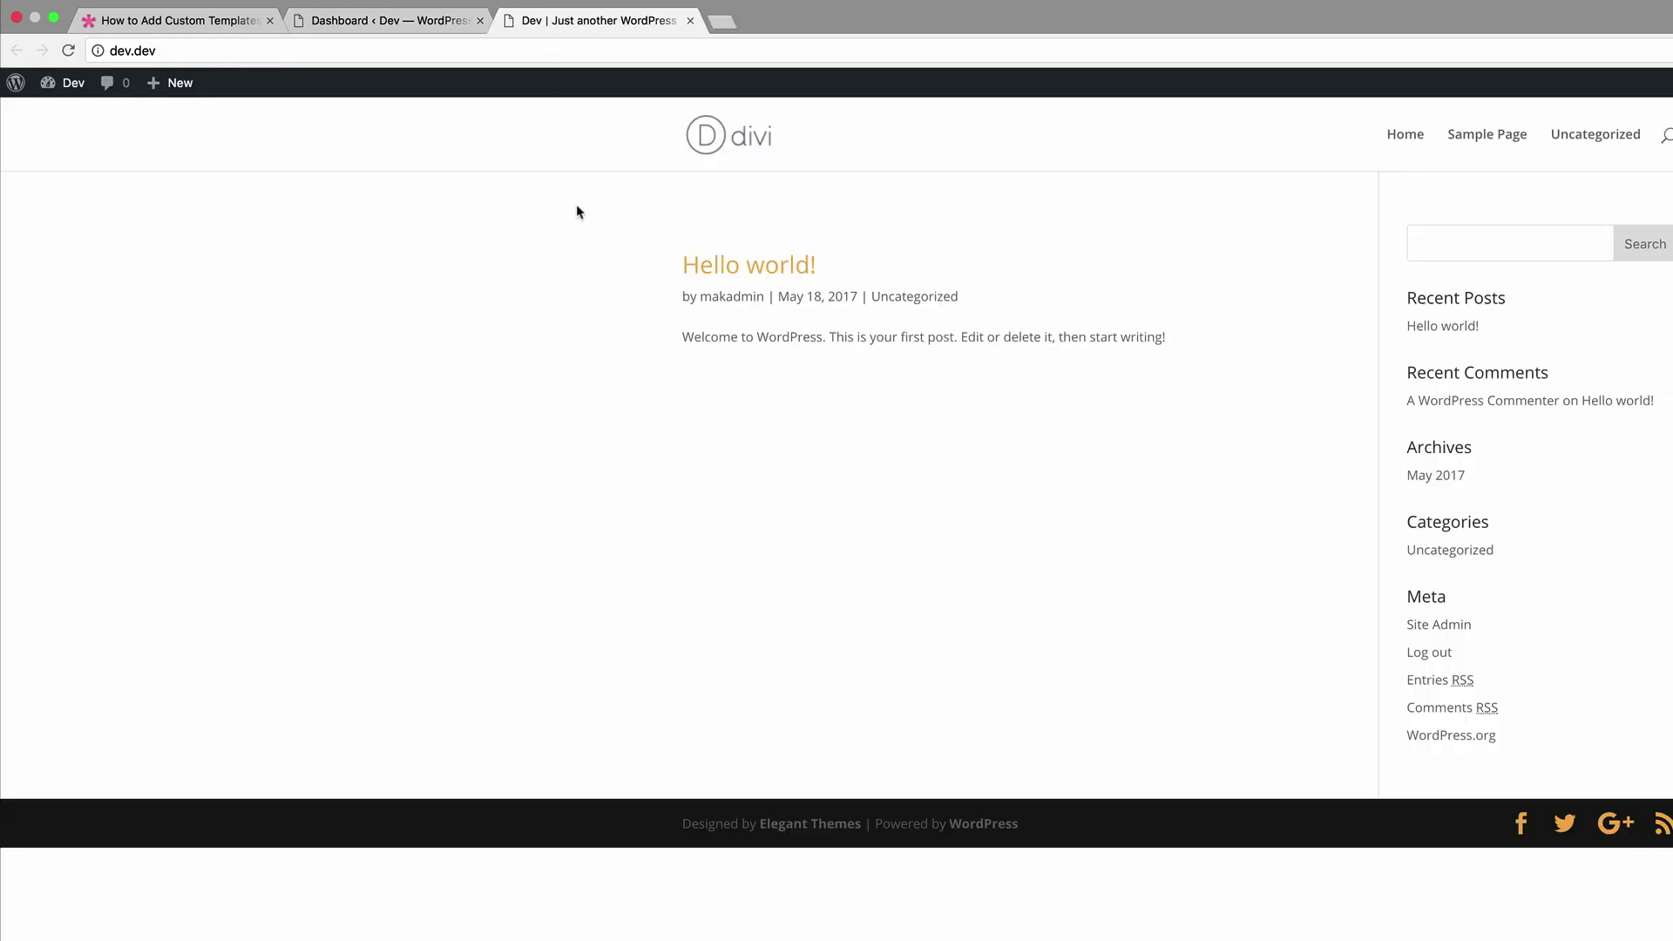
{"action": "left_click", "coordinate": [796, 271]}
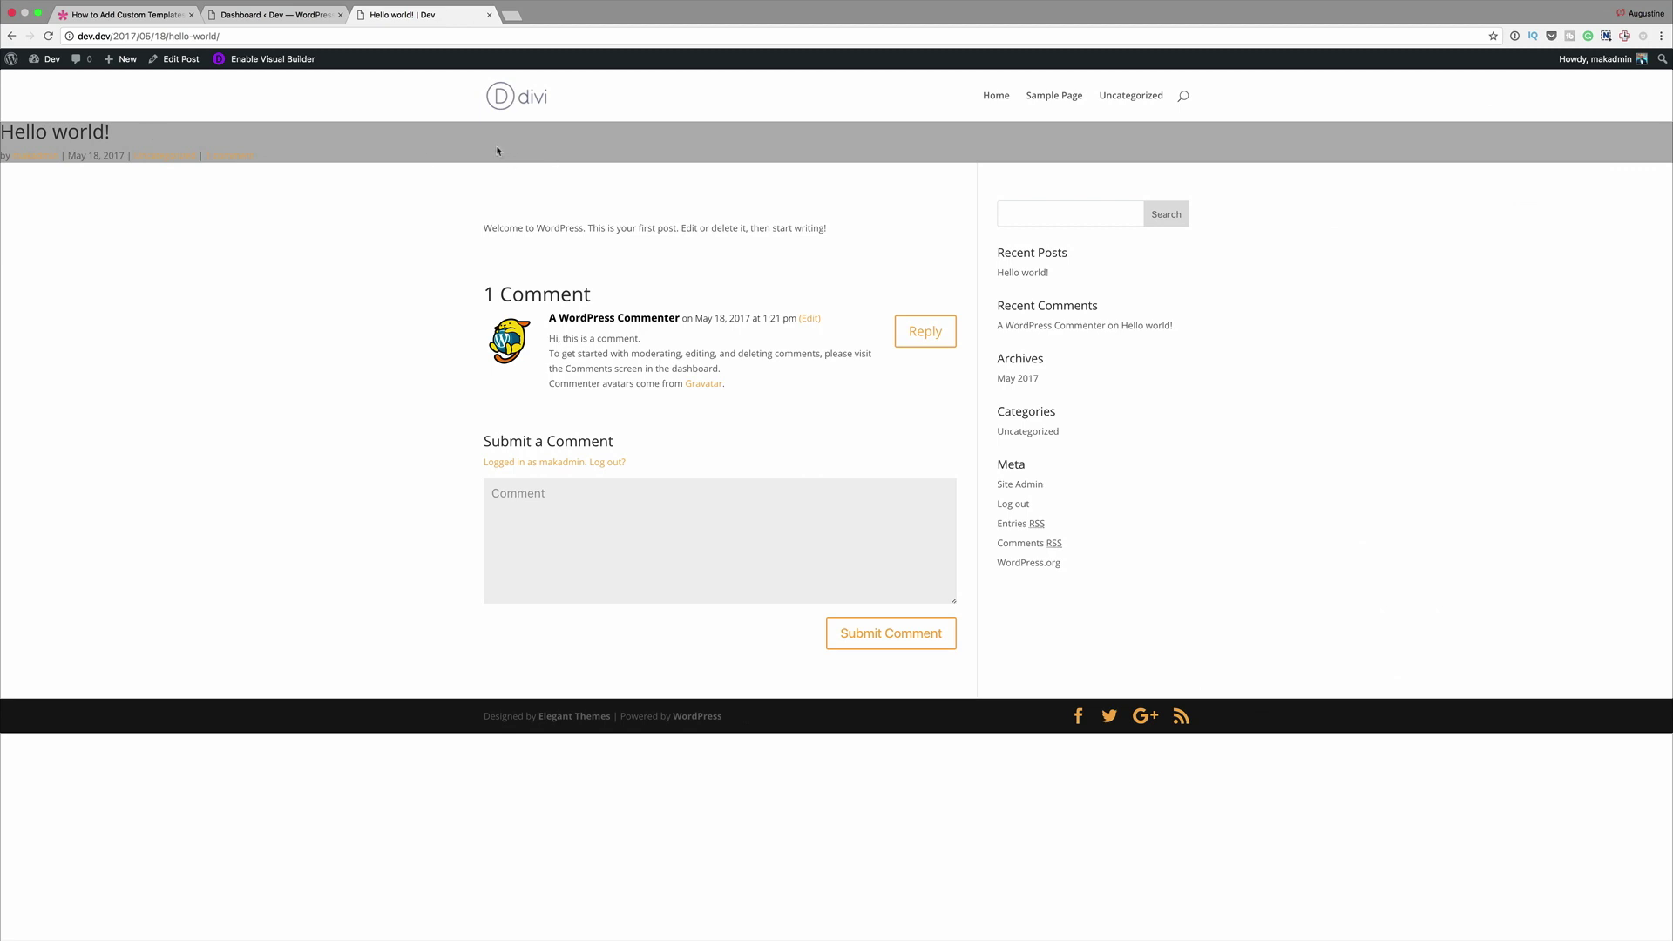
{"action": "key", "text": "super+w"}
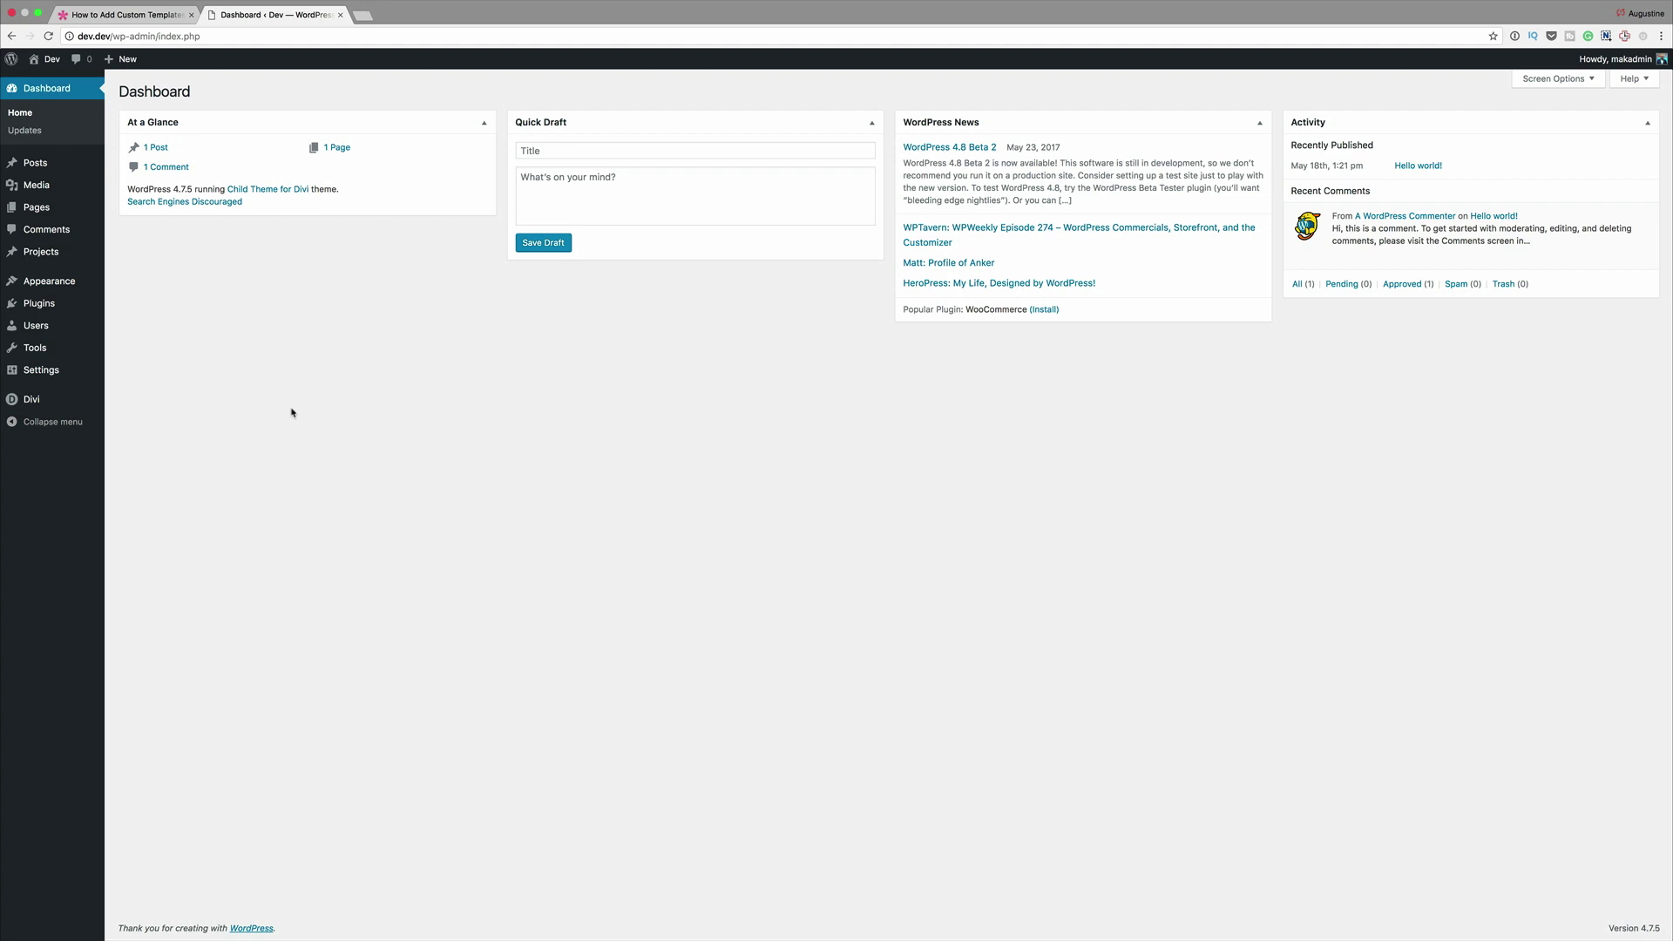
Review Divi Theme Options down to the empty Custom CSS field, then launch the Theme Customizer.
{"action": "mouse_move", "coordinate": [109, 404]}
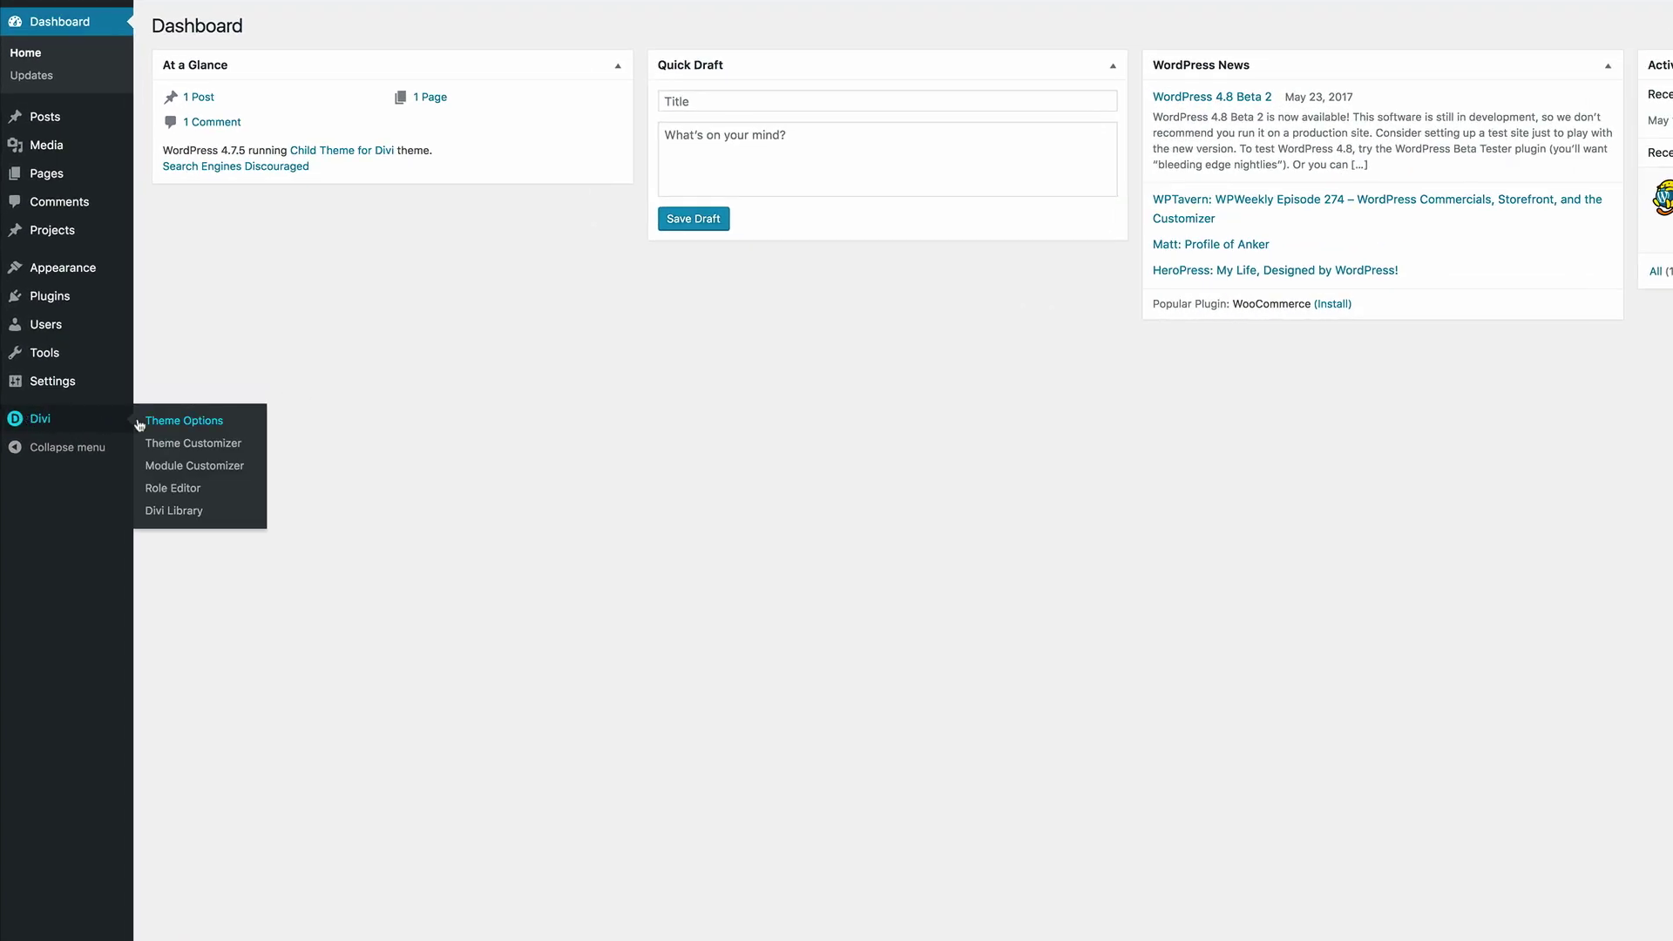
{"action": "left_click", "coordinate": [202, 423]}
{"action": "scroll", "coordinate": [624, 721], "scroll_direction": "down", "scroll_amount": 15}
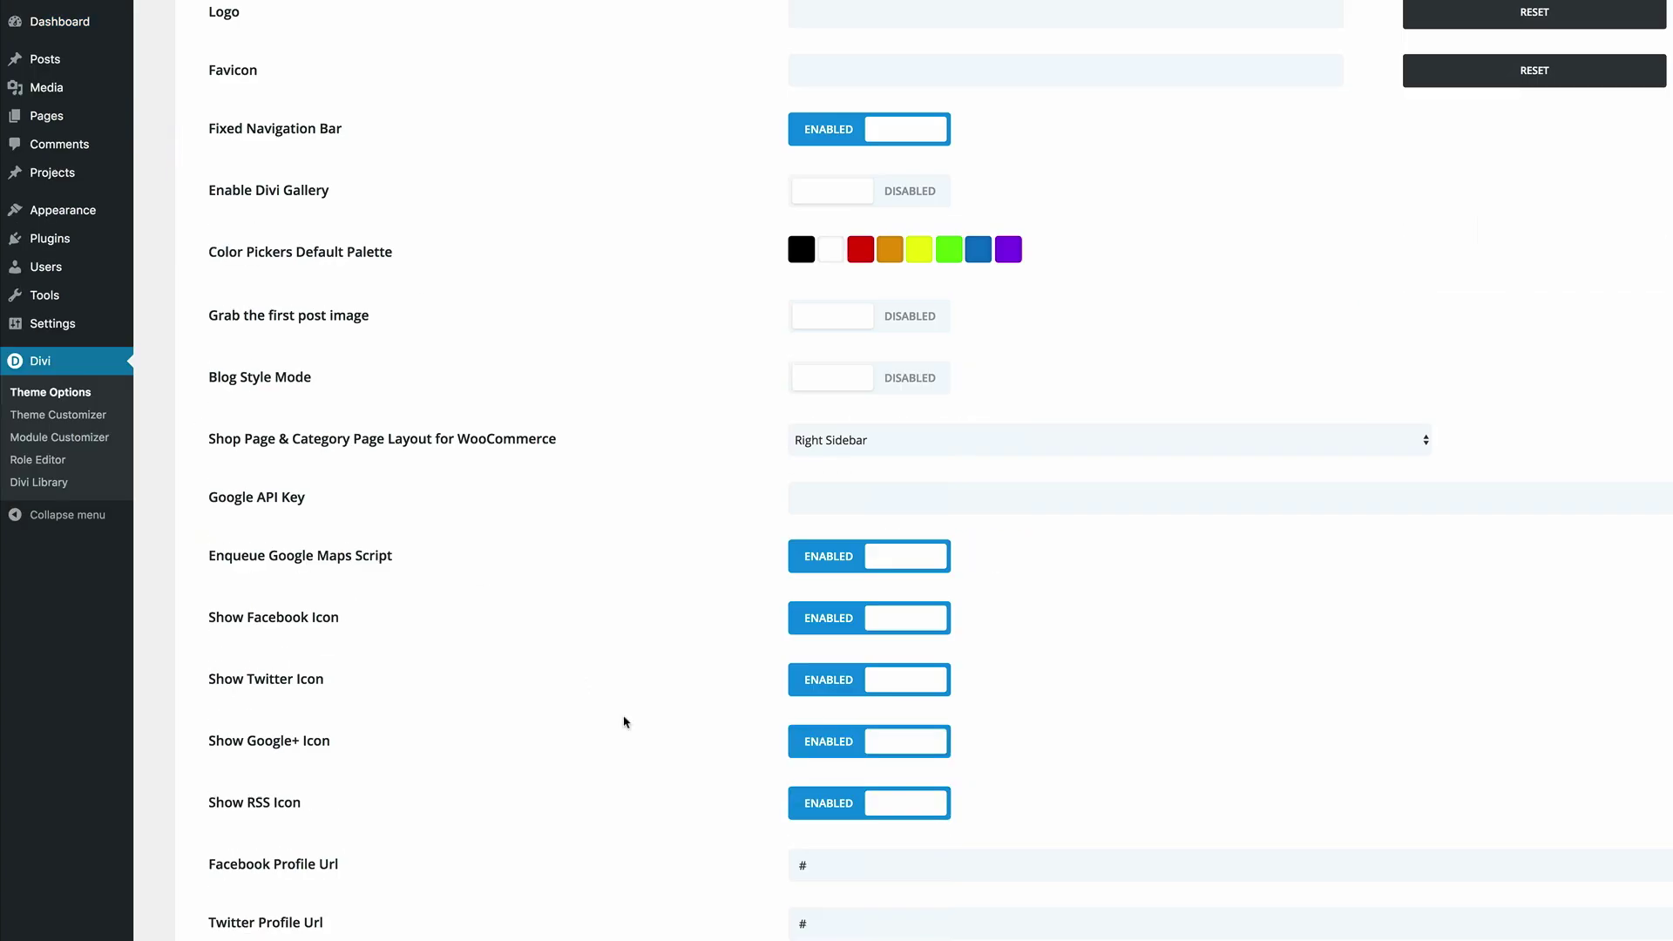
{"action": "left_click", "coordinate": [828, 845]}
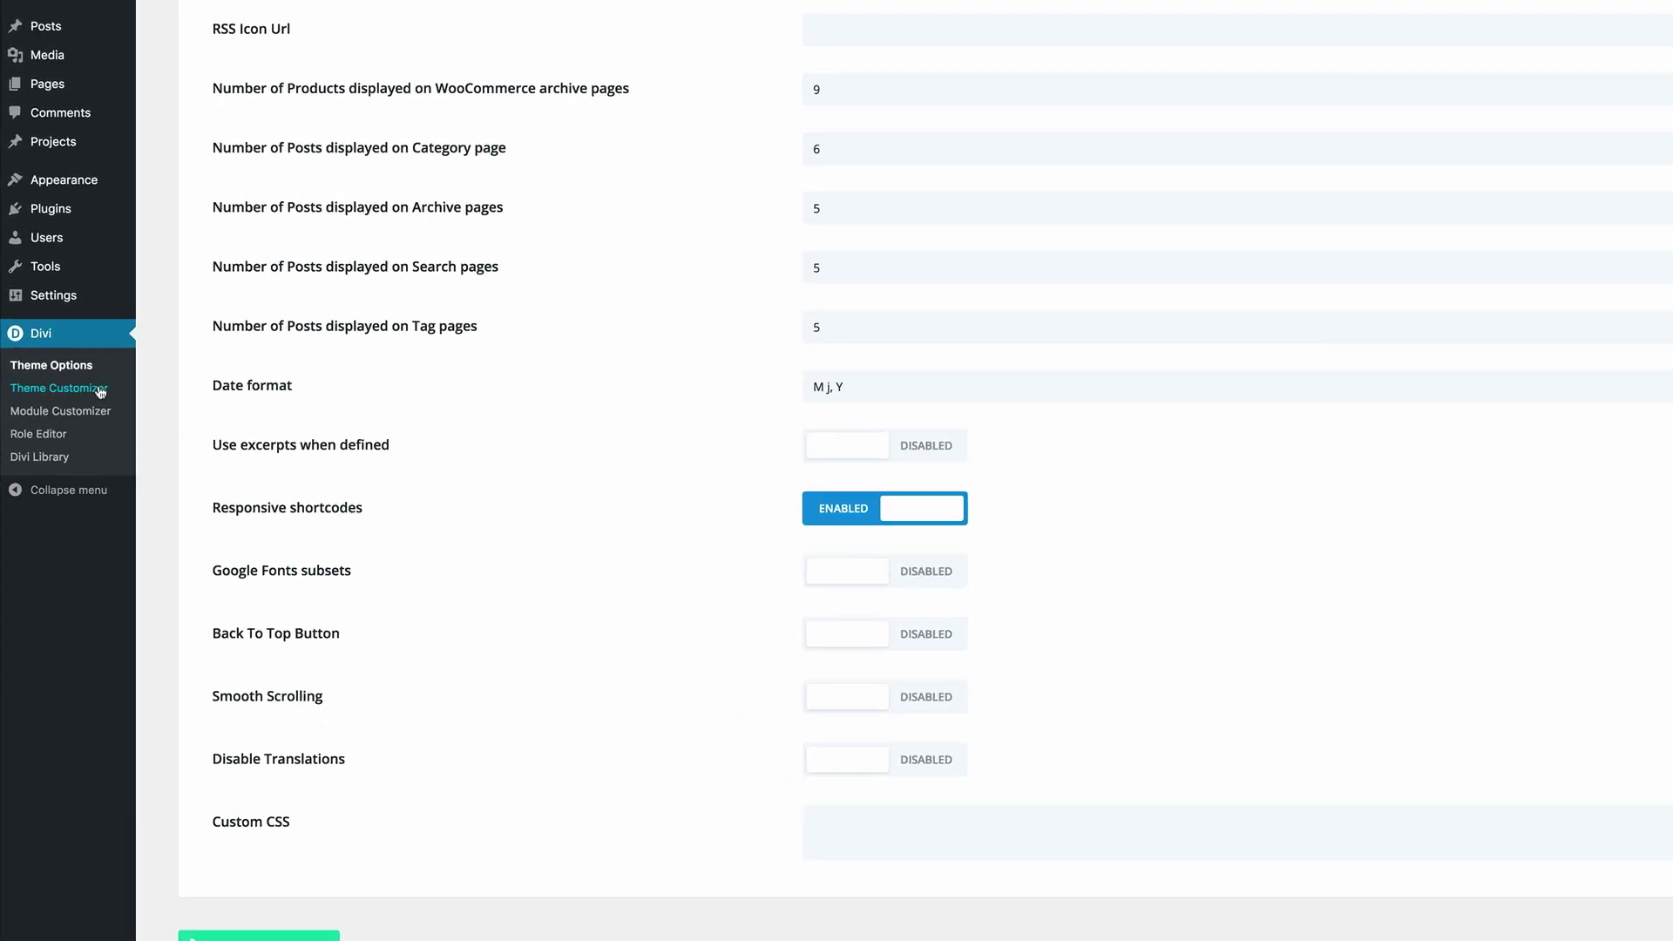
{"action": "left_click", "coordinate": [86, 345]}
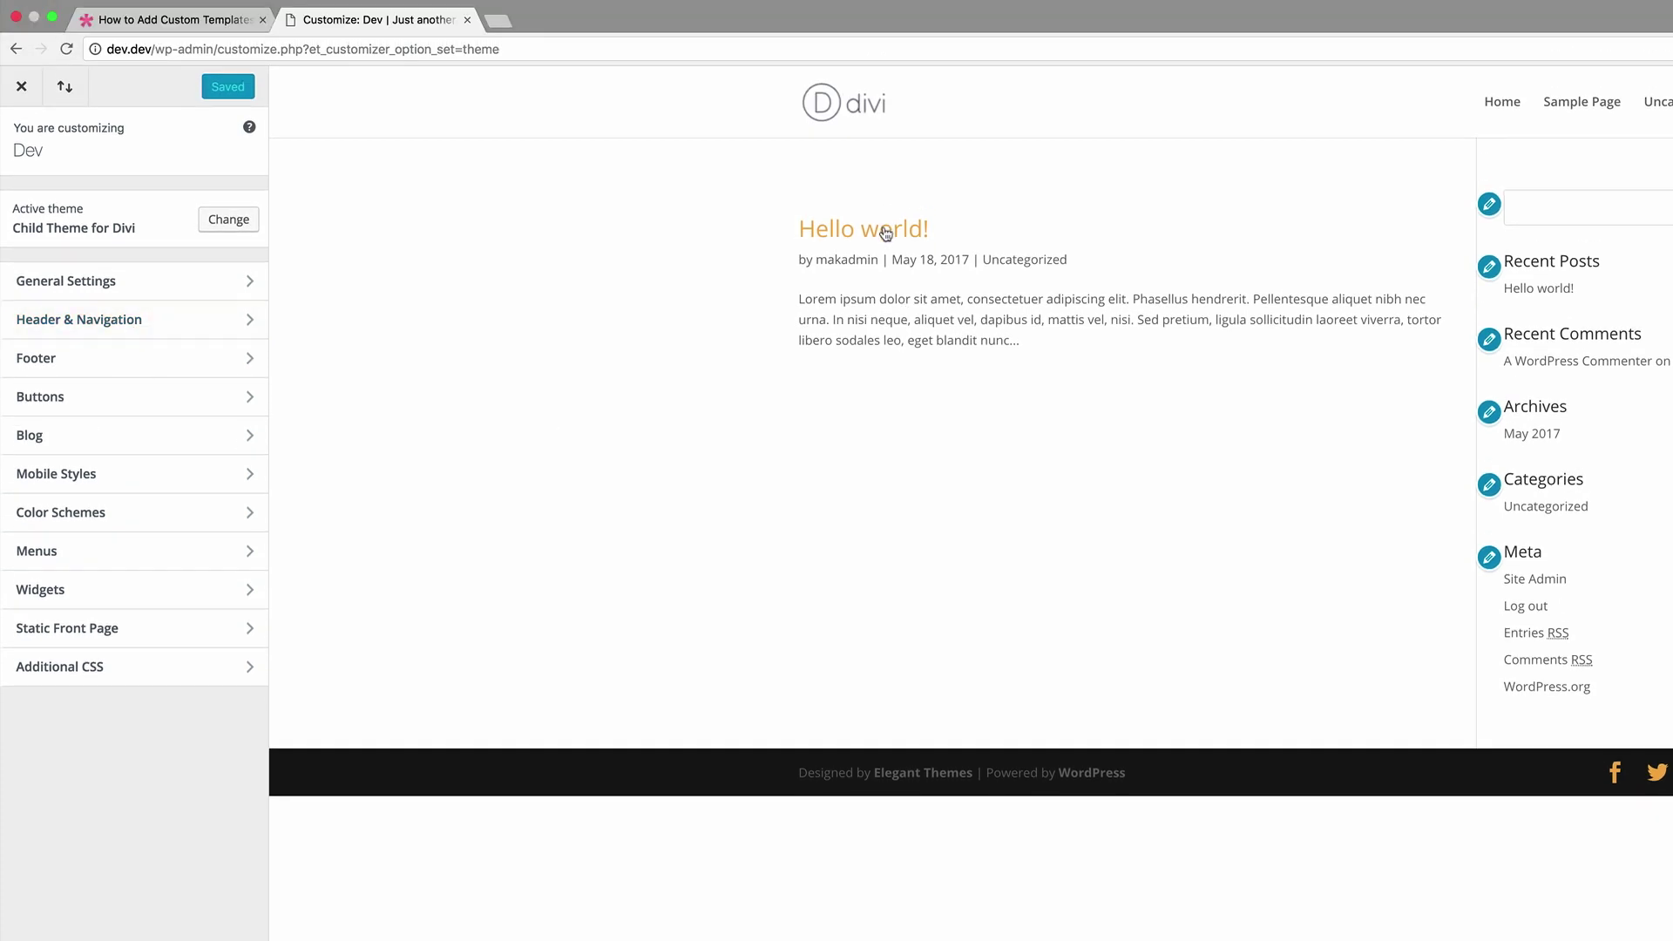
Preview Hello world! and paste hero-section, sidebar, post-title and 65px title rules into Additional CSS.
{"action": "left_click", "coordinate": [885, 233]}
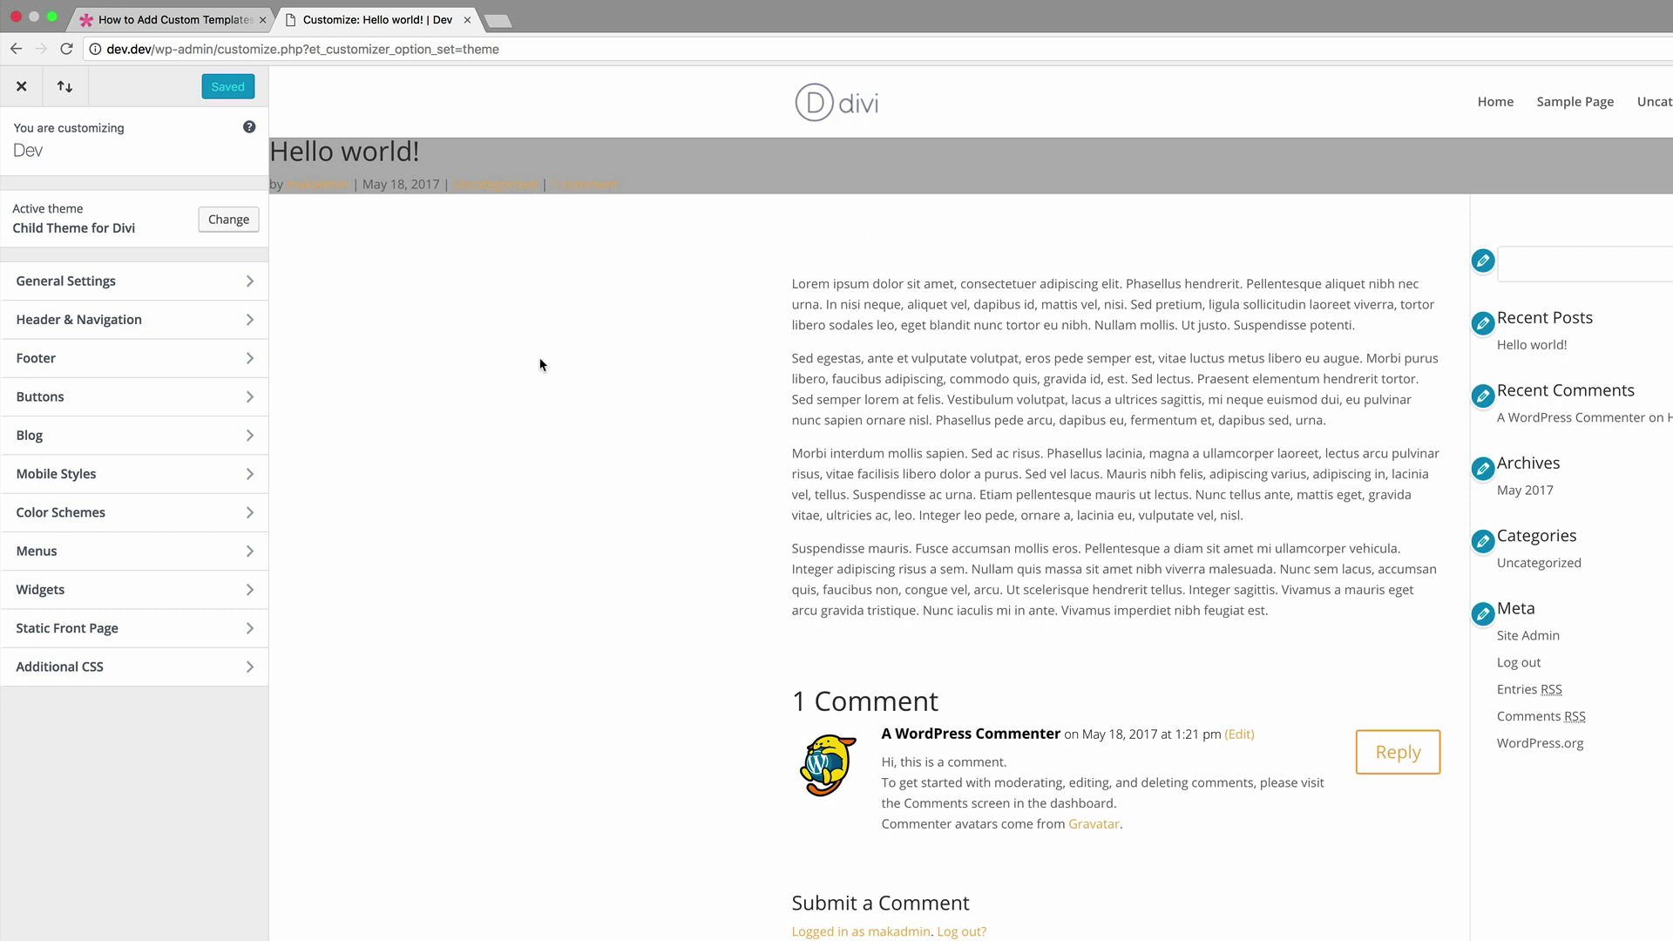
{"action": "left_click", "coordinate": [92, 669]}
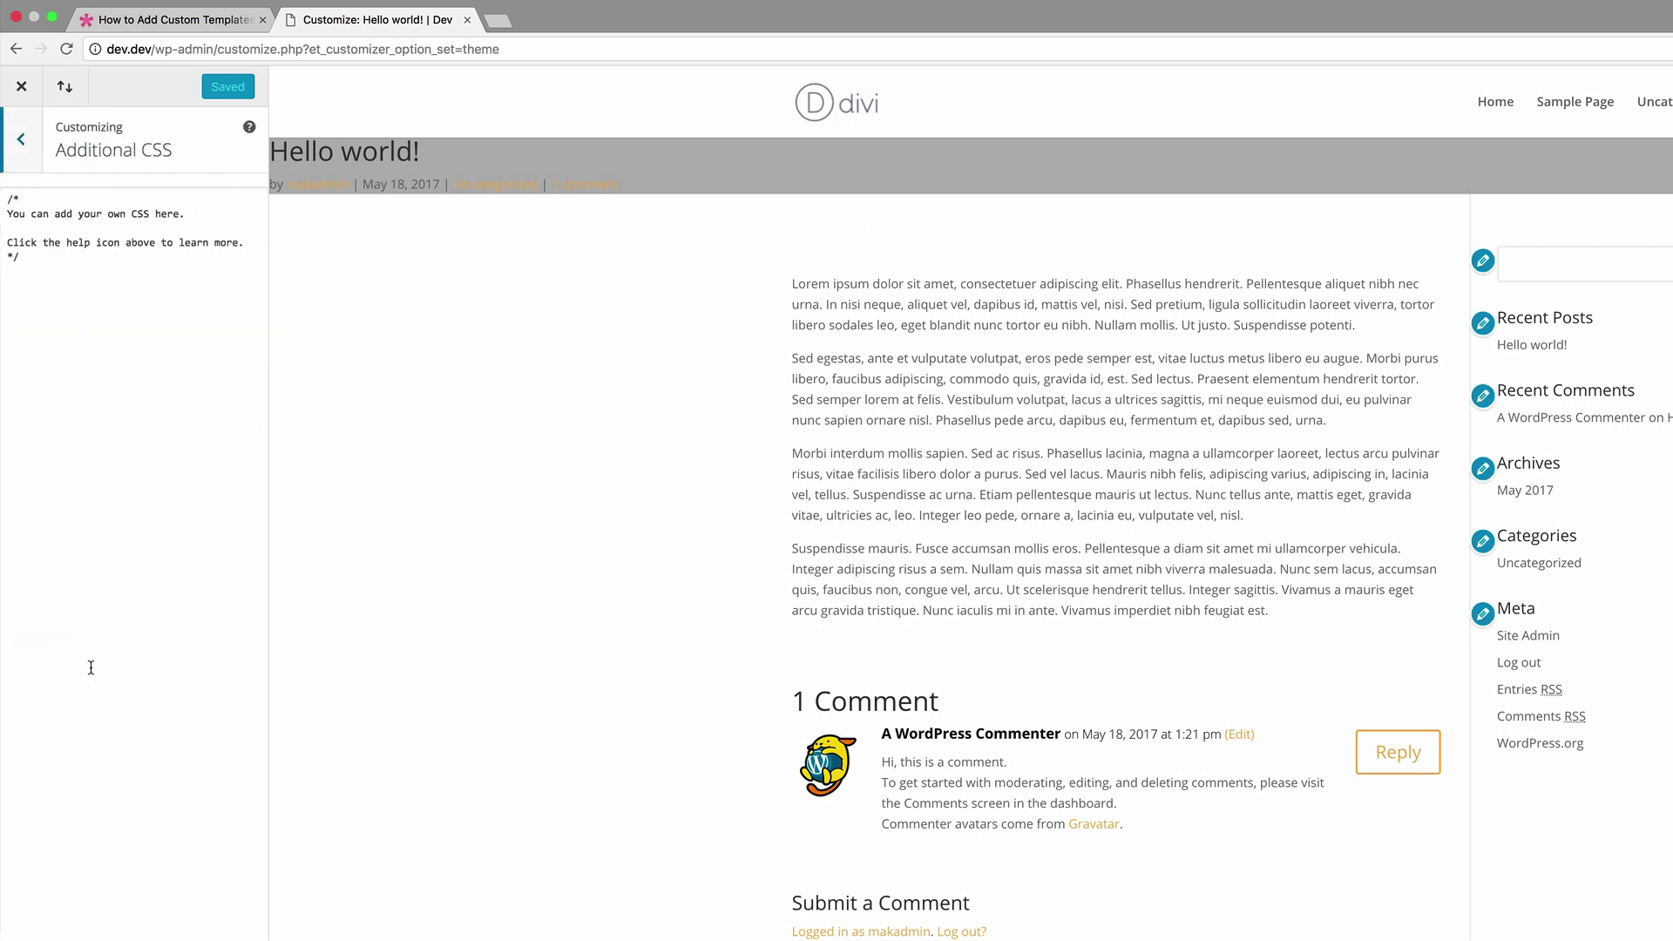
{"action": "left_click", "coordinate": [42, 258]}
{"action": "key", "text": "Return"}
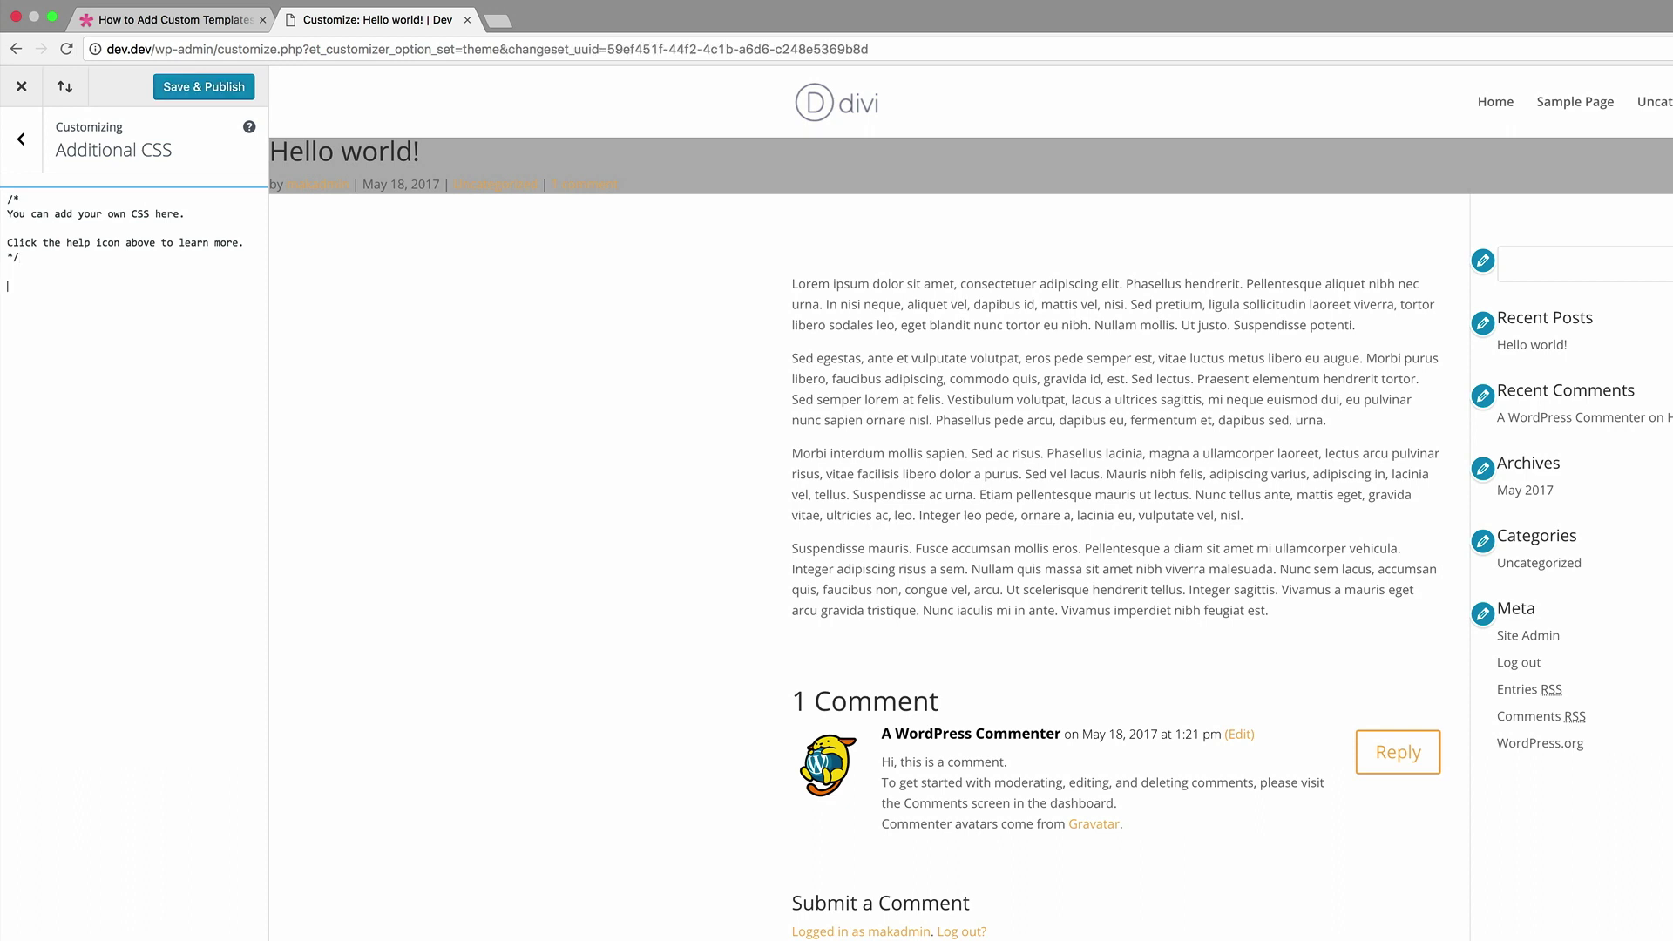
{"action": "type", "text": ".hero-section {     padding-top: 120px;     padding-bottom: 120px;     background-repeat: no-repeat;     background-size: cover;     position:relative;     max-height: 450px;     background-color: #333; }  .single-post #main-content #left-area {padding-top: 0px;}  /* ---- Sidebar Settings ---- */ .single #sidebar {background: #efefef; padding-top: 20px; padding-right: 20px; padding-left: 20px; padding-bottom: 20px;}  /* ---- Standard Post Title & Post Meta ---- */ .single h1.entry-title,.attachment h1.entry-title, .single p.post-meta { width: 100%; text-align: center; padding-left: 8px; padding-right: 8px; font-weight: 800; text-transform: uppercase; color: #fff; }   @media only screen and (min-width: 980px) { /*** Set title font size for desktop ***/ .single h1.entry-title { font-size: 65px !important; }  }"}
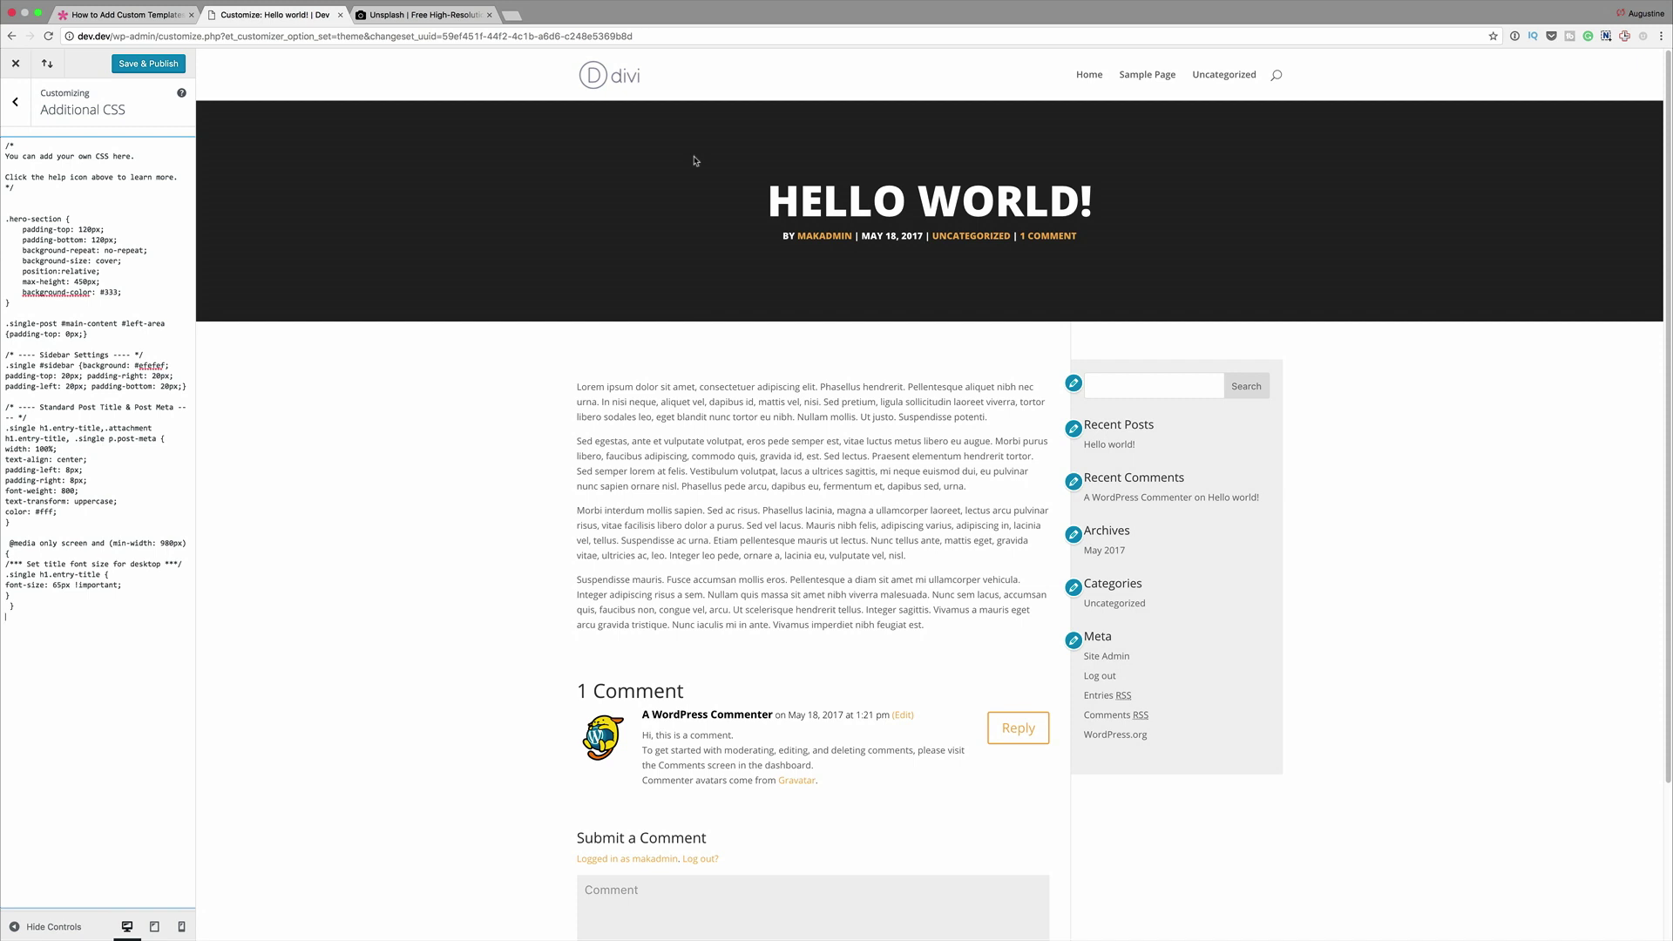
{"action": "left_click", "coordinate": [462, 15]}
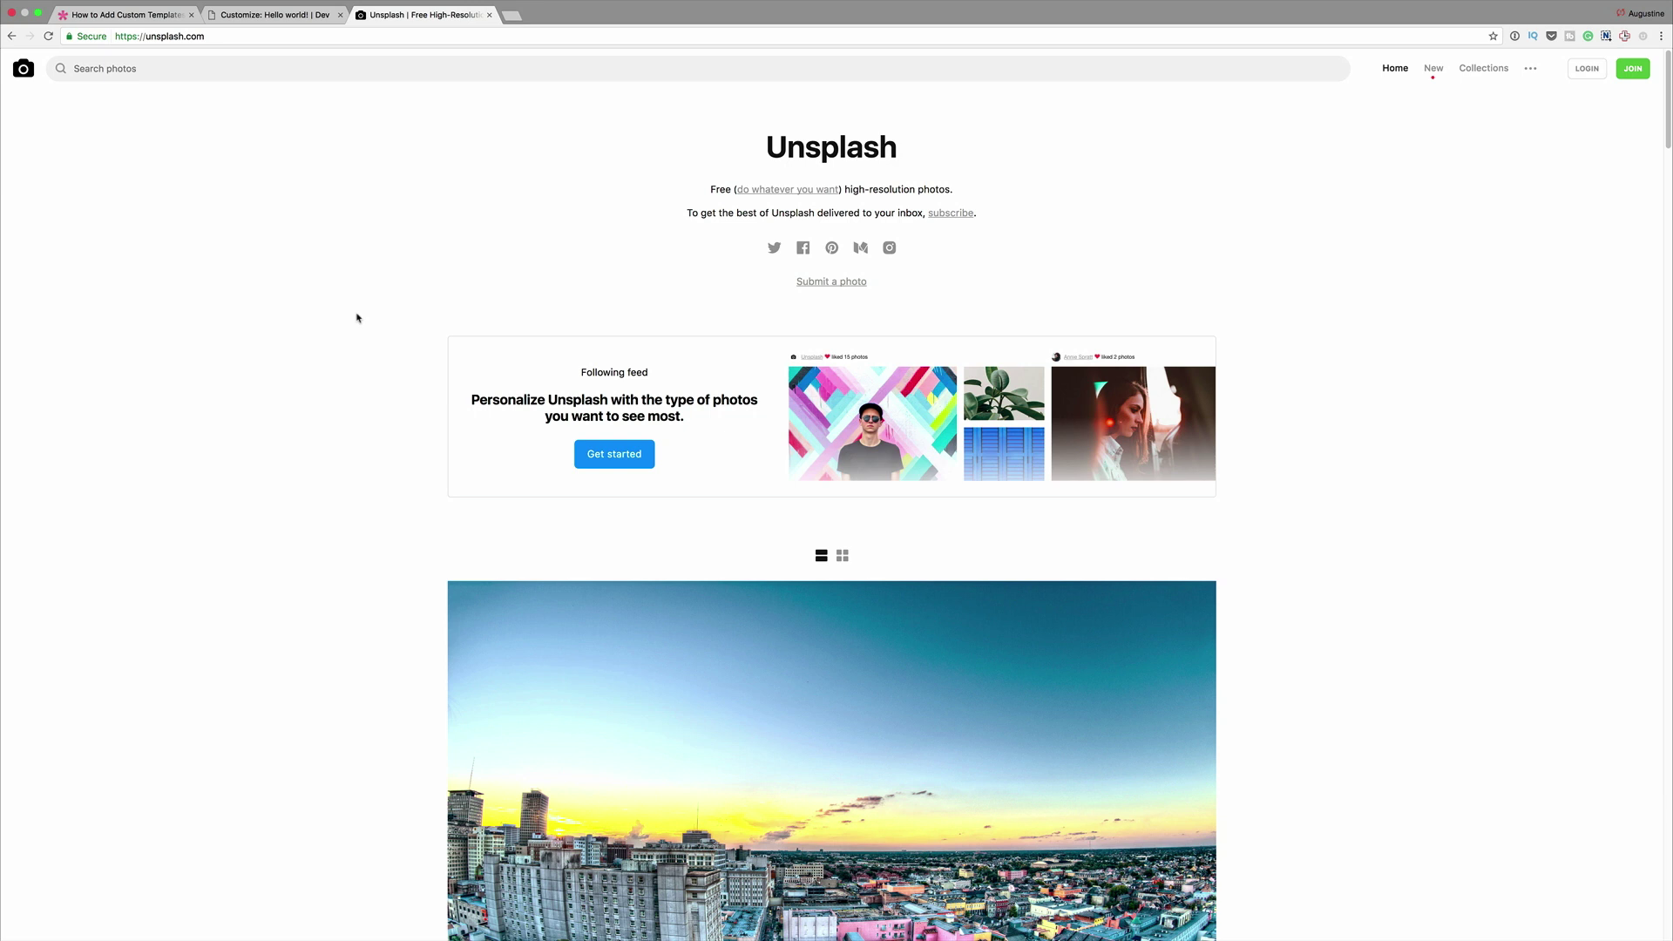
{"action": "scroll", "coordinate": [471, 175], "scroll_direction": "down", "scroll_amount": 5}
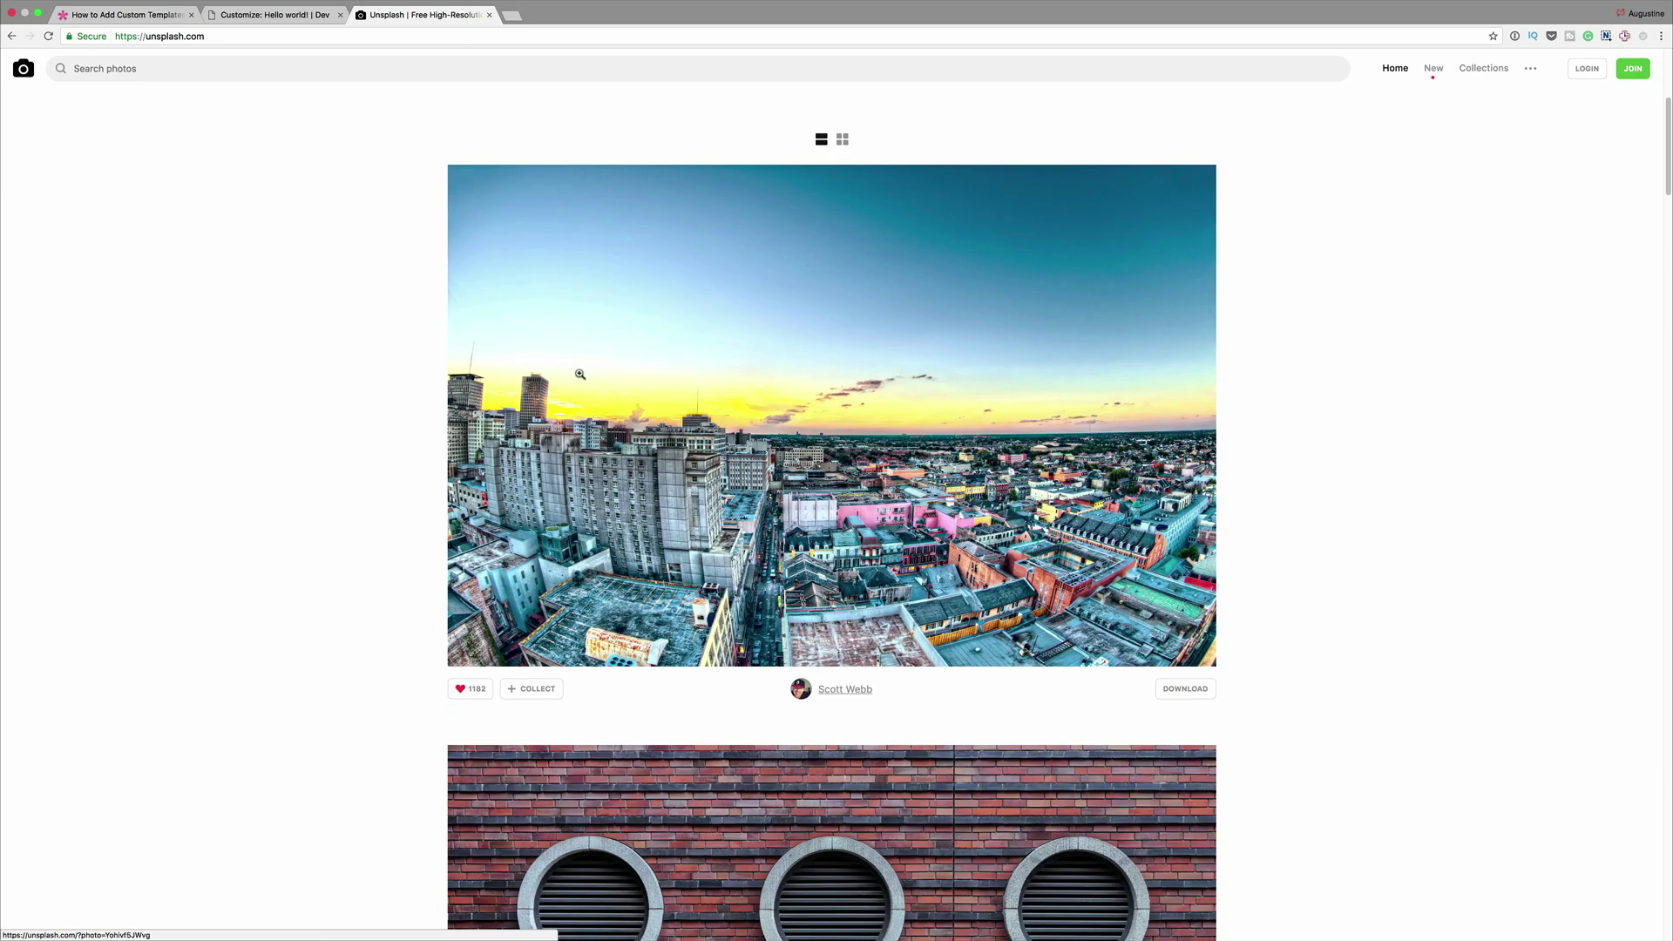
{"action": "scroll", "coordinate": [1023, 530], "scroll_direction": "down", "scroll_amount": 3}
{"action": "scroll", "coordinate": [1023, 530], "scroll_direction": "down", "scroll_amount": 3}
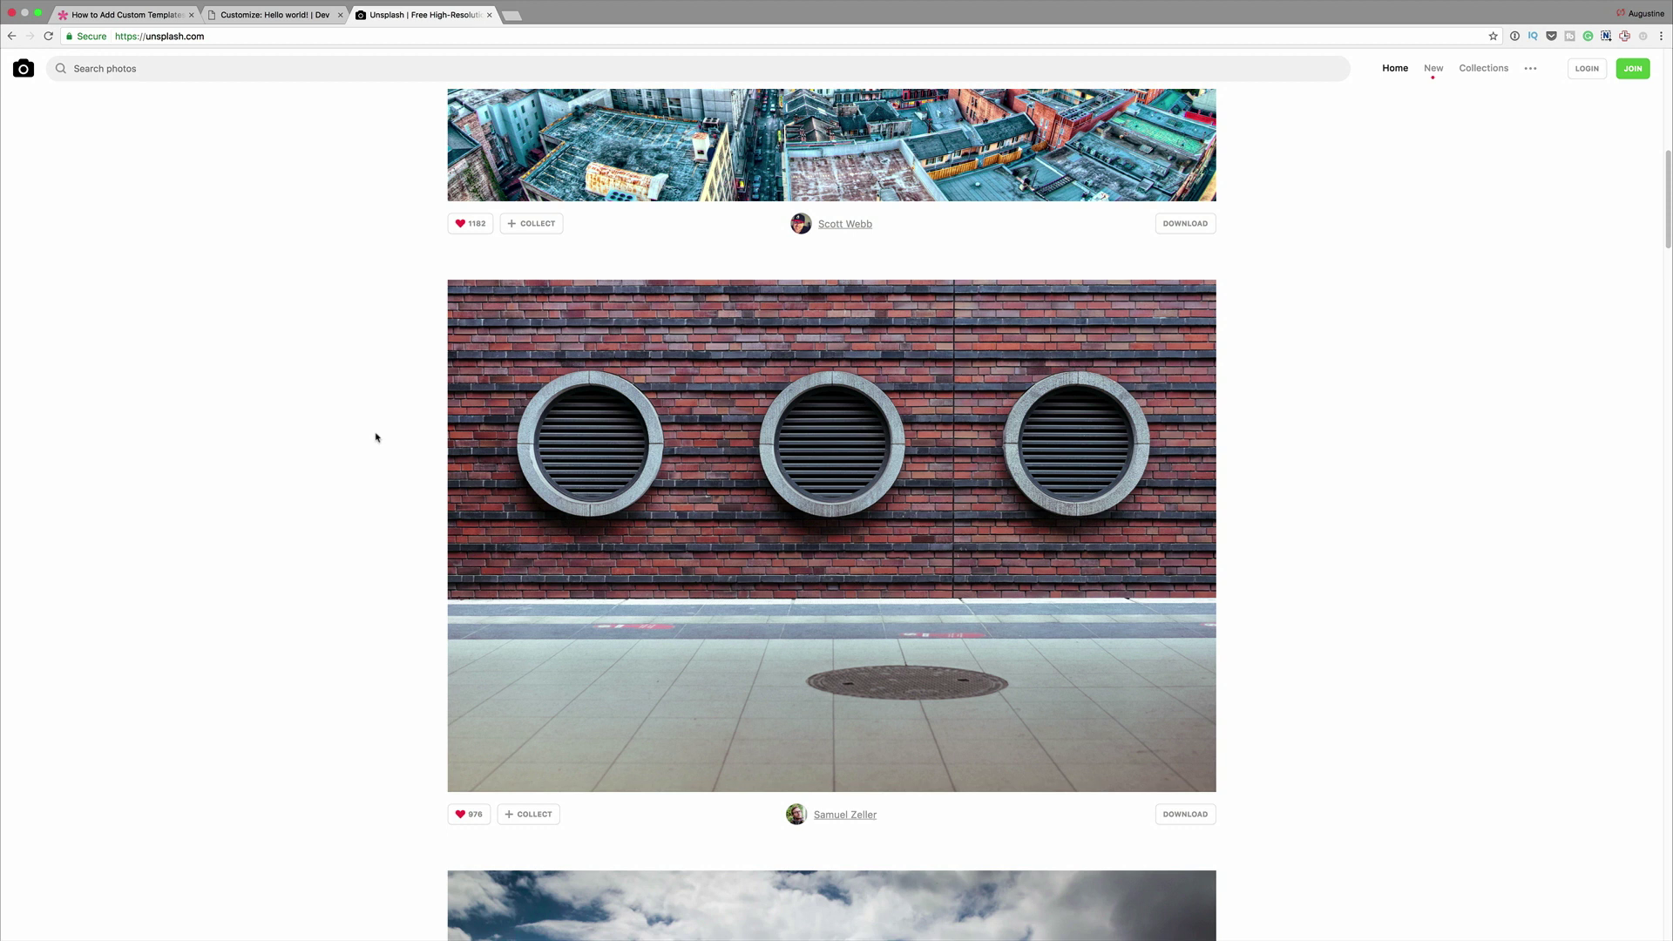
{"action": "left_click", "coordinate": [280, 15]}
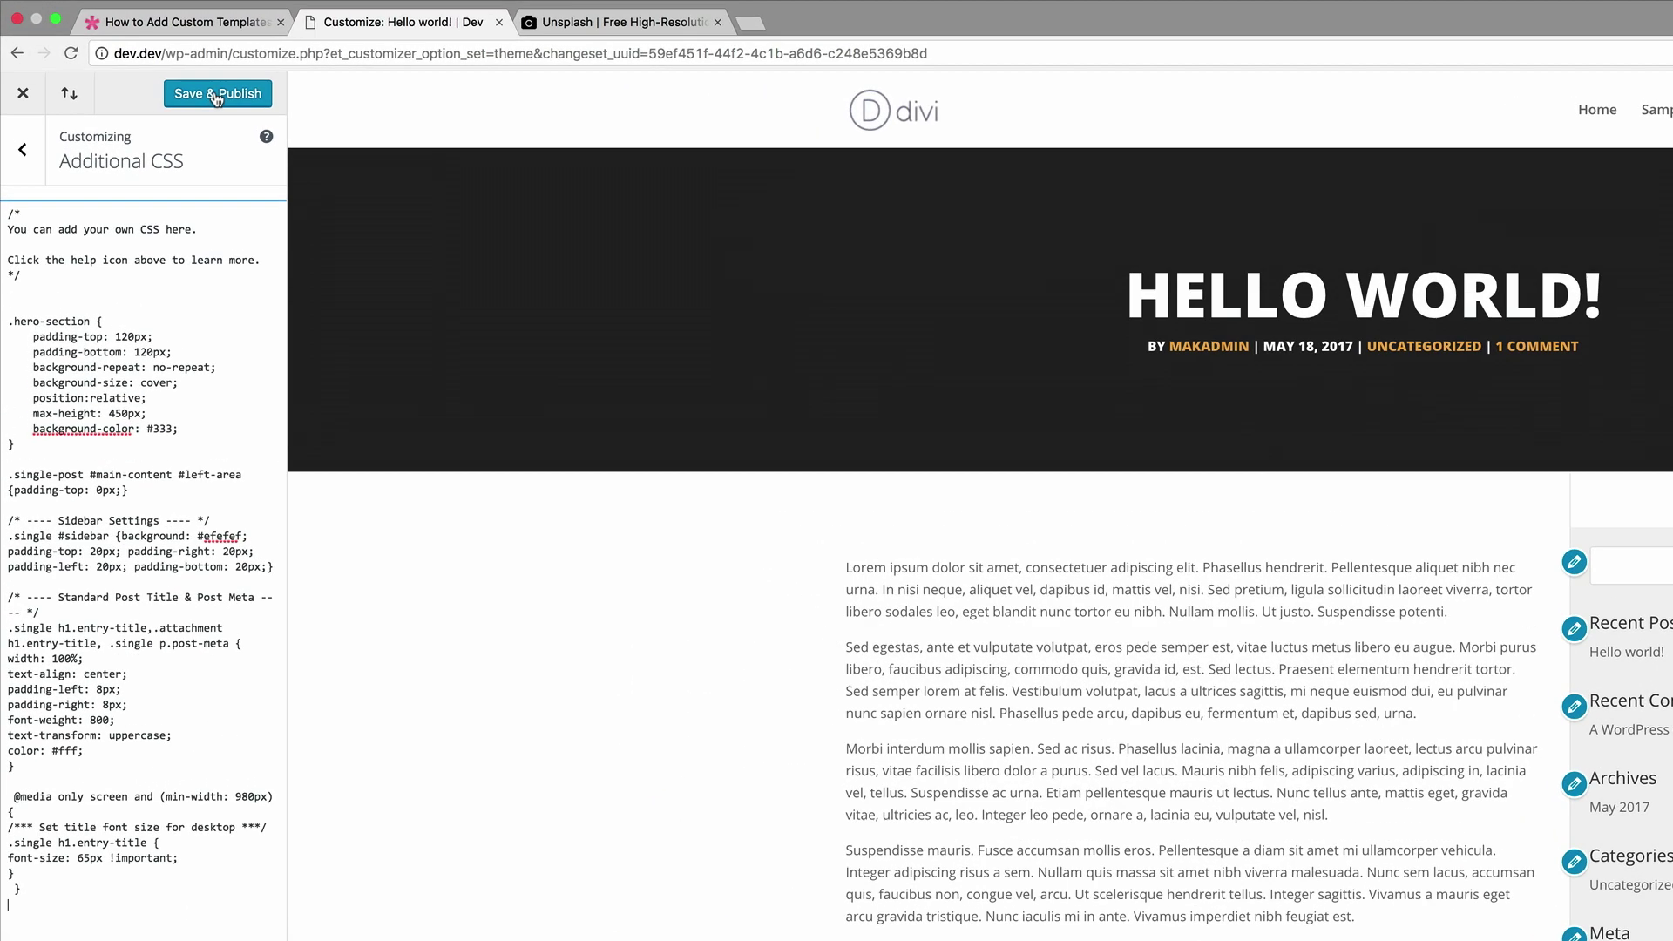
Publish the Additional CSS, leave the customizer, and open Hello world! from All Posts for editing.
{"action": "left_click", "coordinate": [146, 65]}
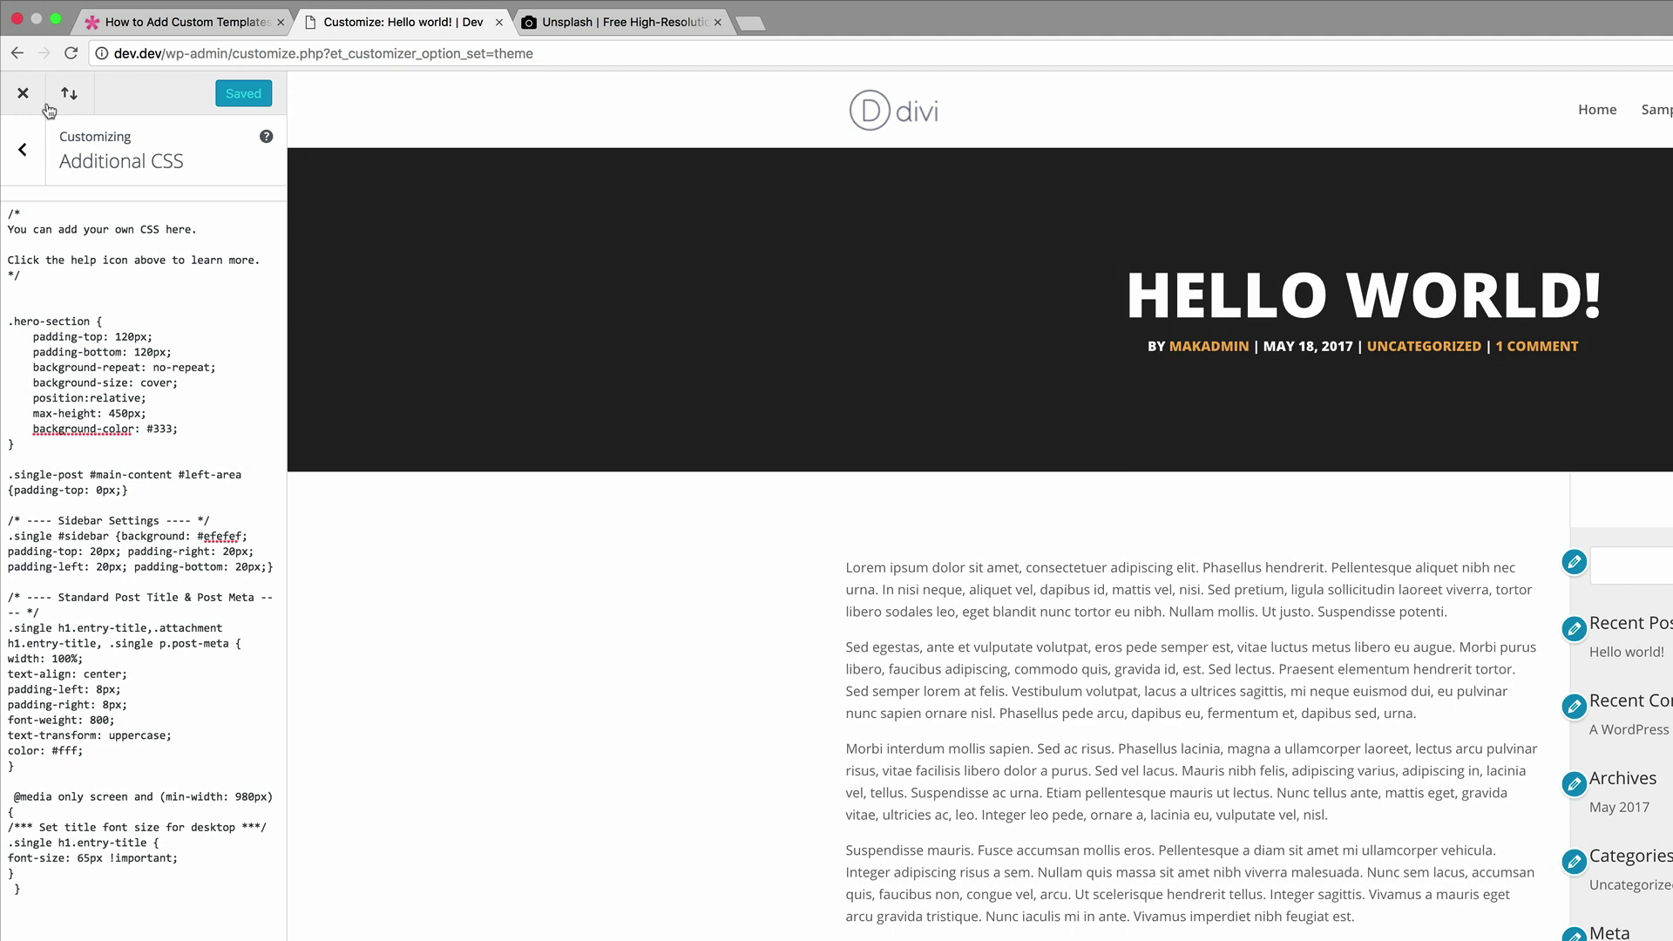
{"action": "left_click", "coordinate": [22, 94]}
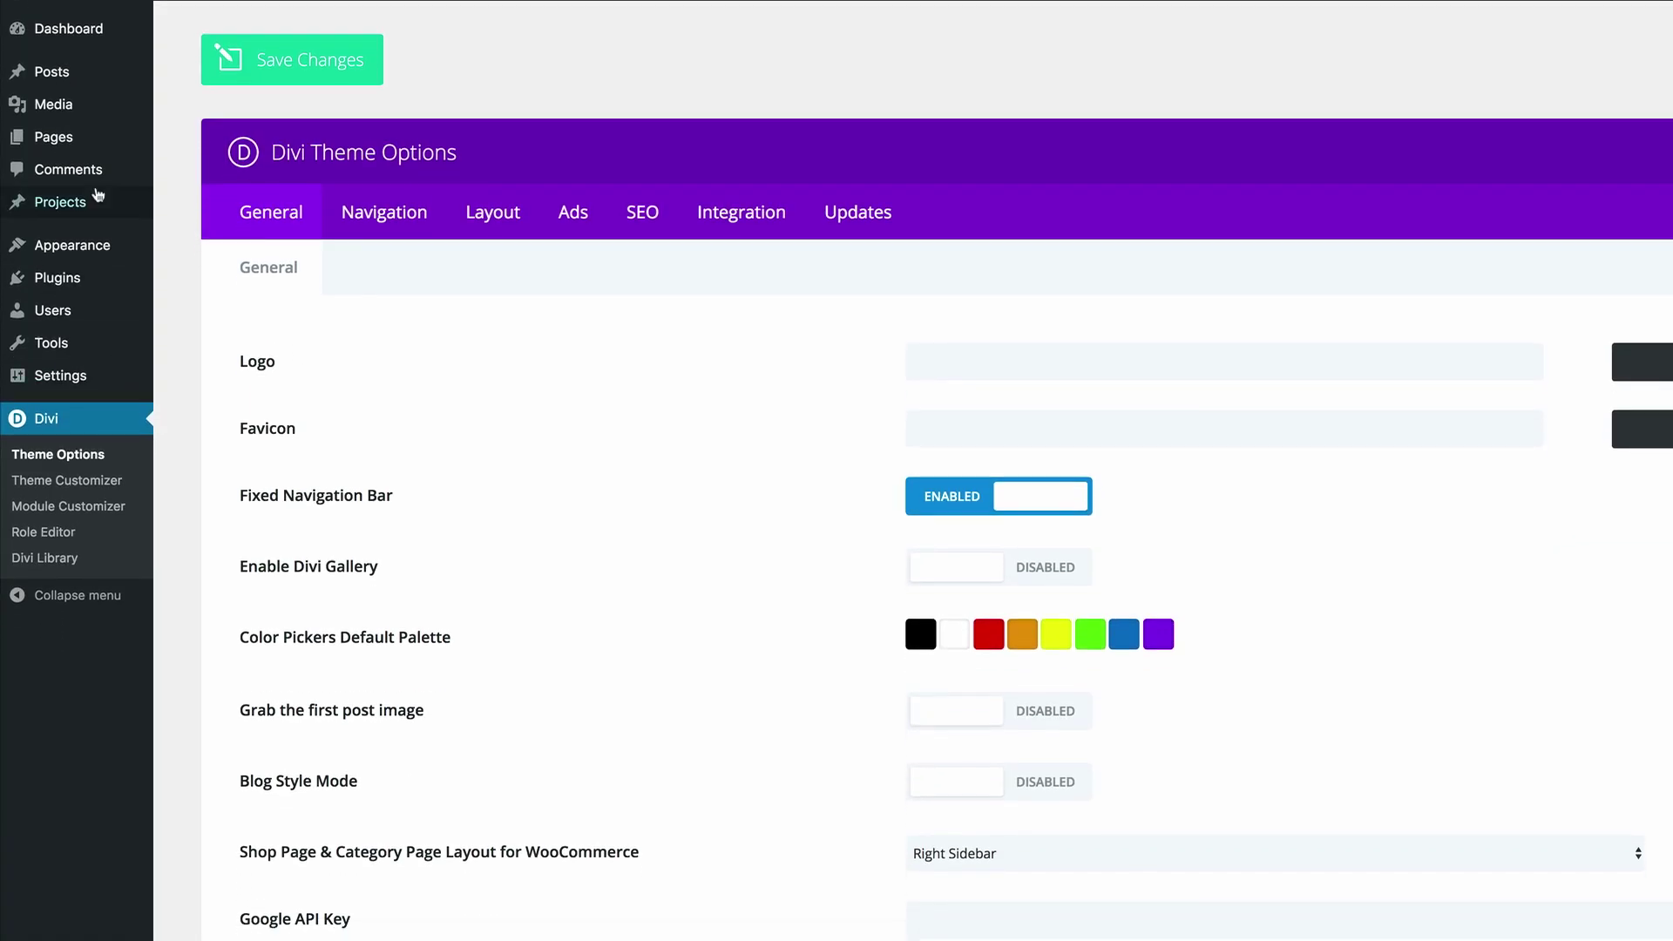
{"action": "mouse_move", "coordinate": [87, 159]}
{"action": "left_click", "coordinate": [173, 77]}
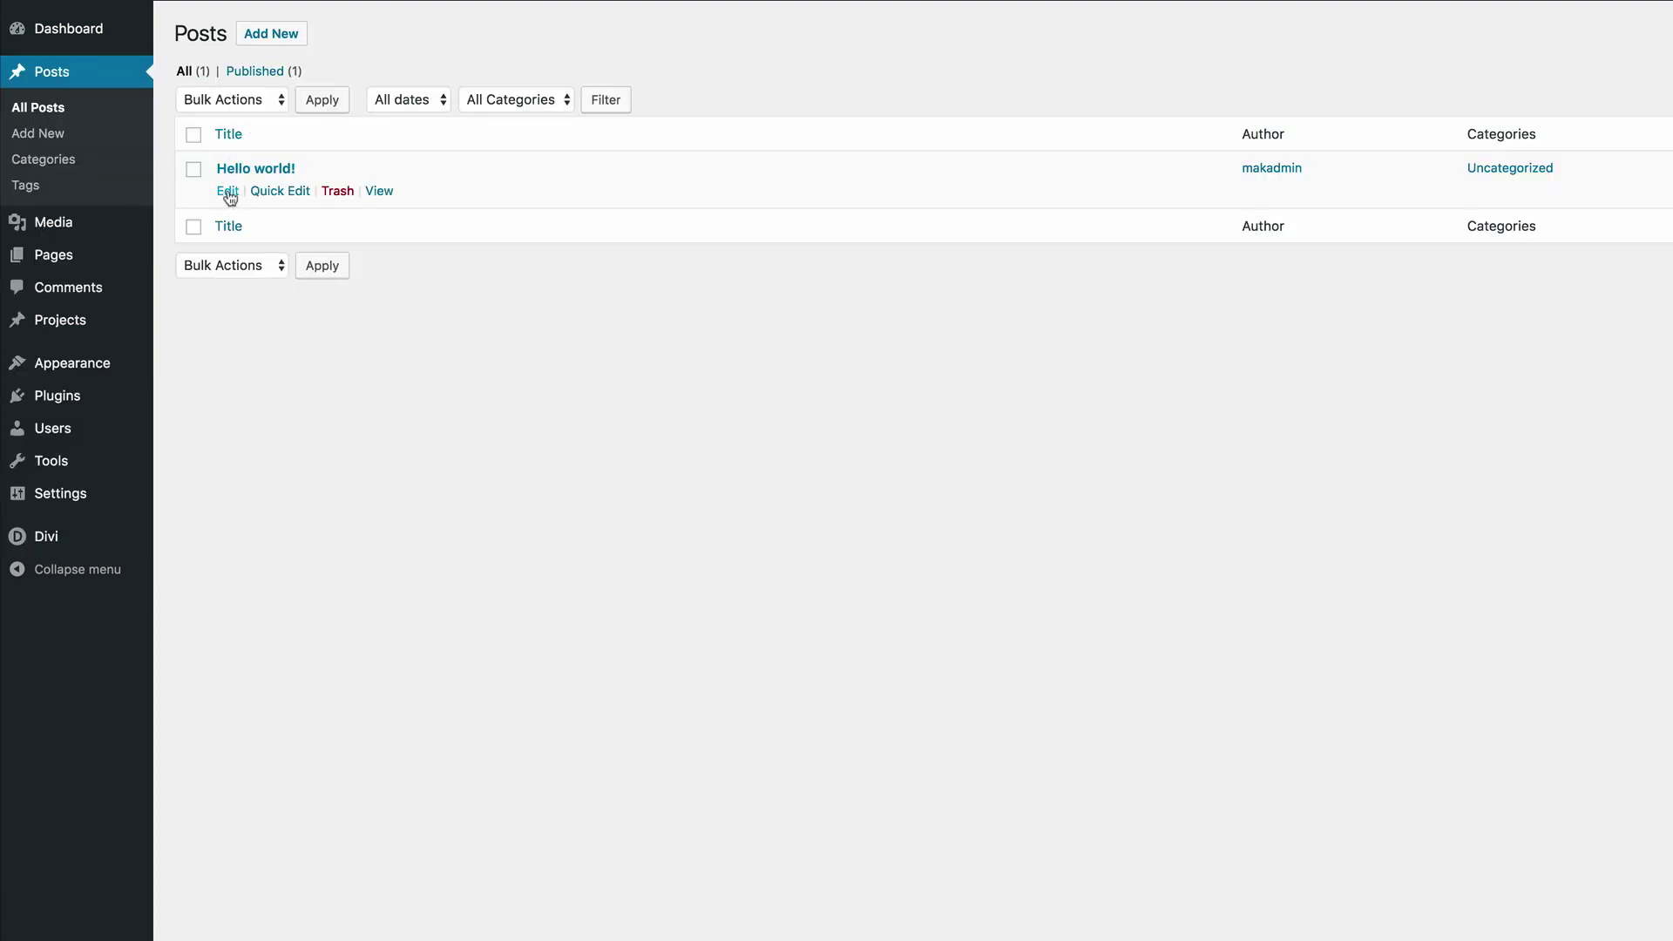
{"action": "left_click", "coordinate": [229, 193]}
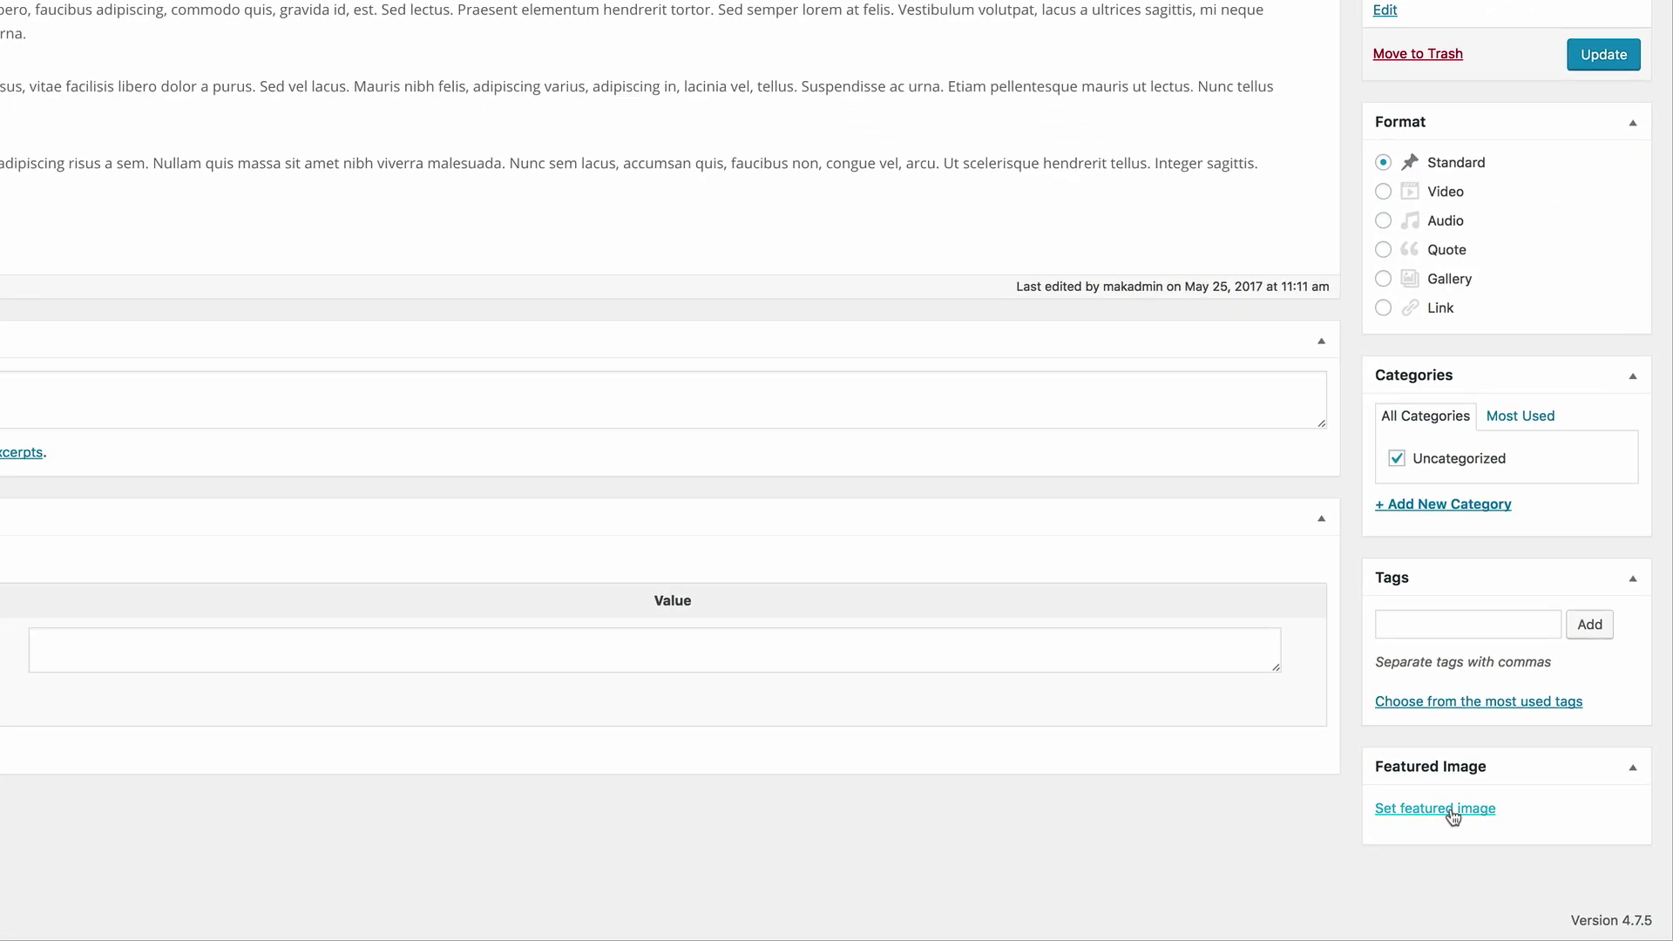
Upload Desktop/post-image.jpg and set the 2000 × 600 mountain photo as Hello world!'s featured image.
{"action": "left_click", "coordinate": [1450, 810]}
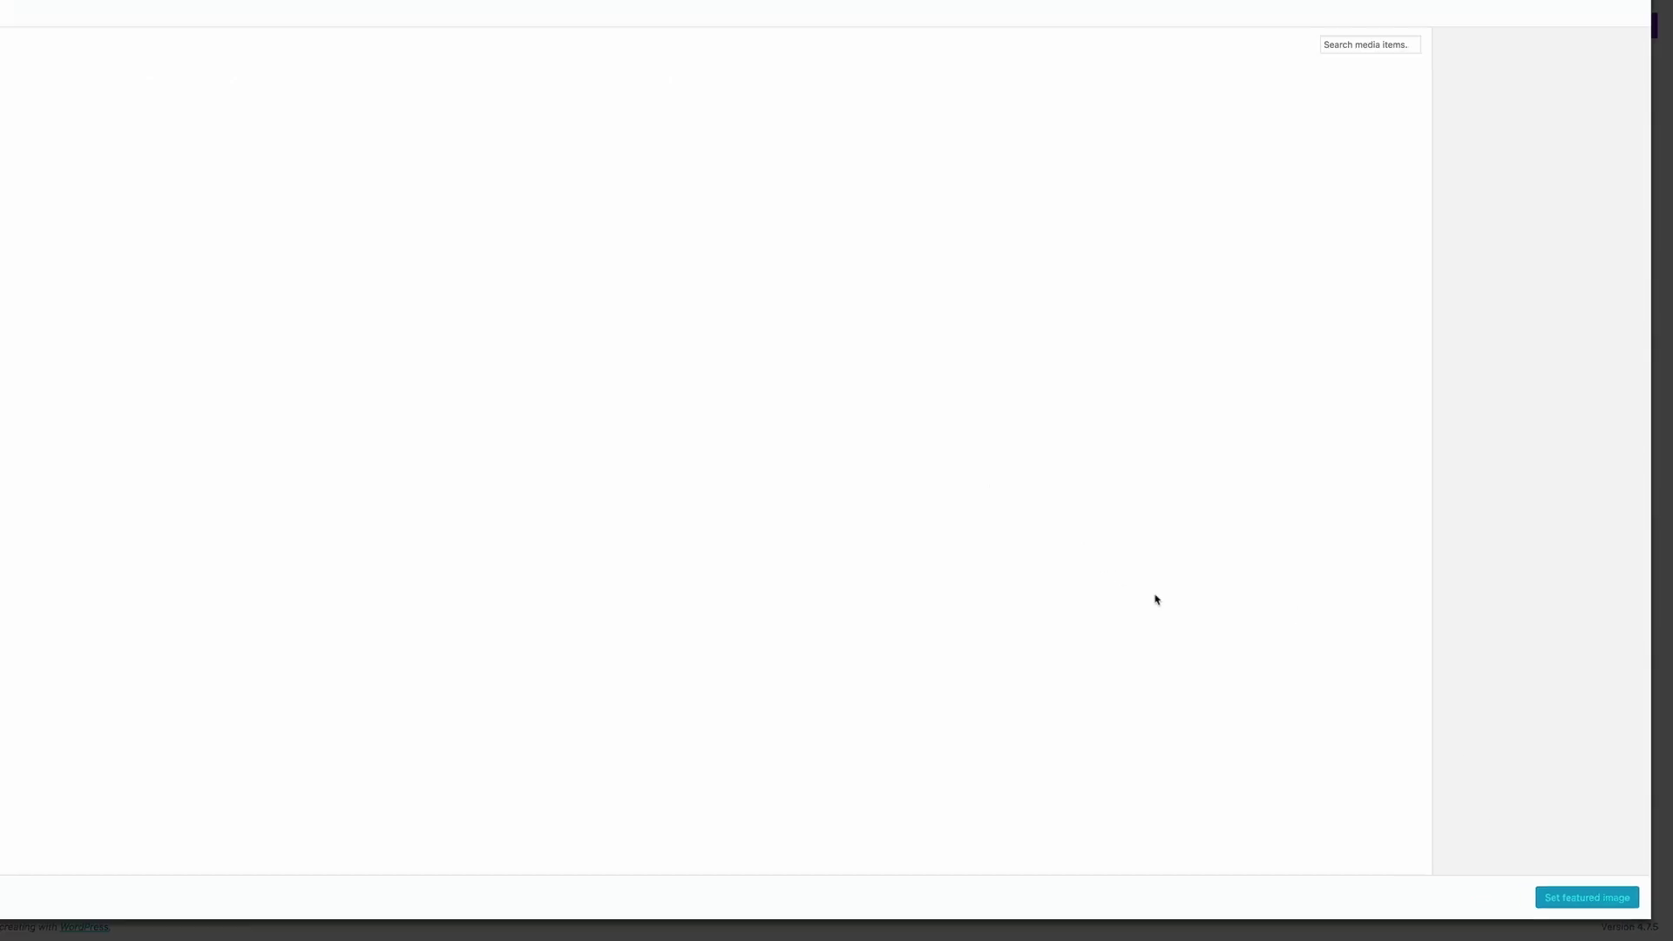
{"action": "left_click", "coordinate": [56, 117]}
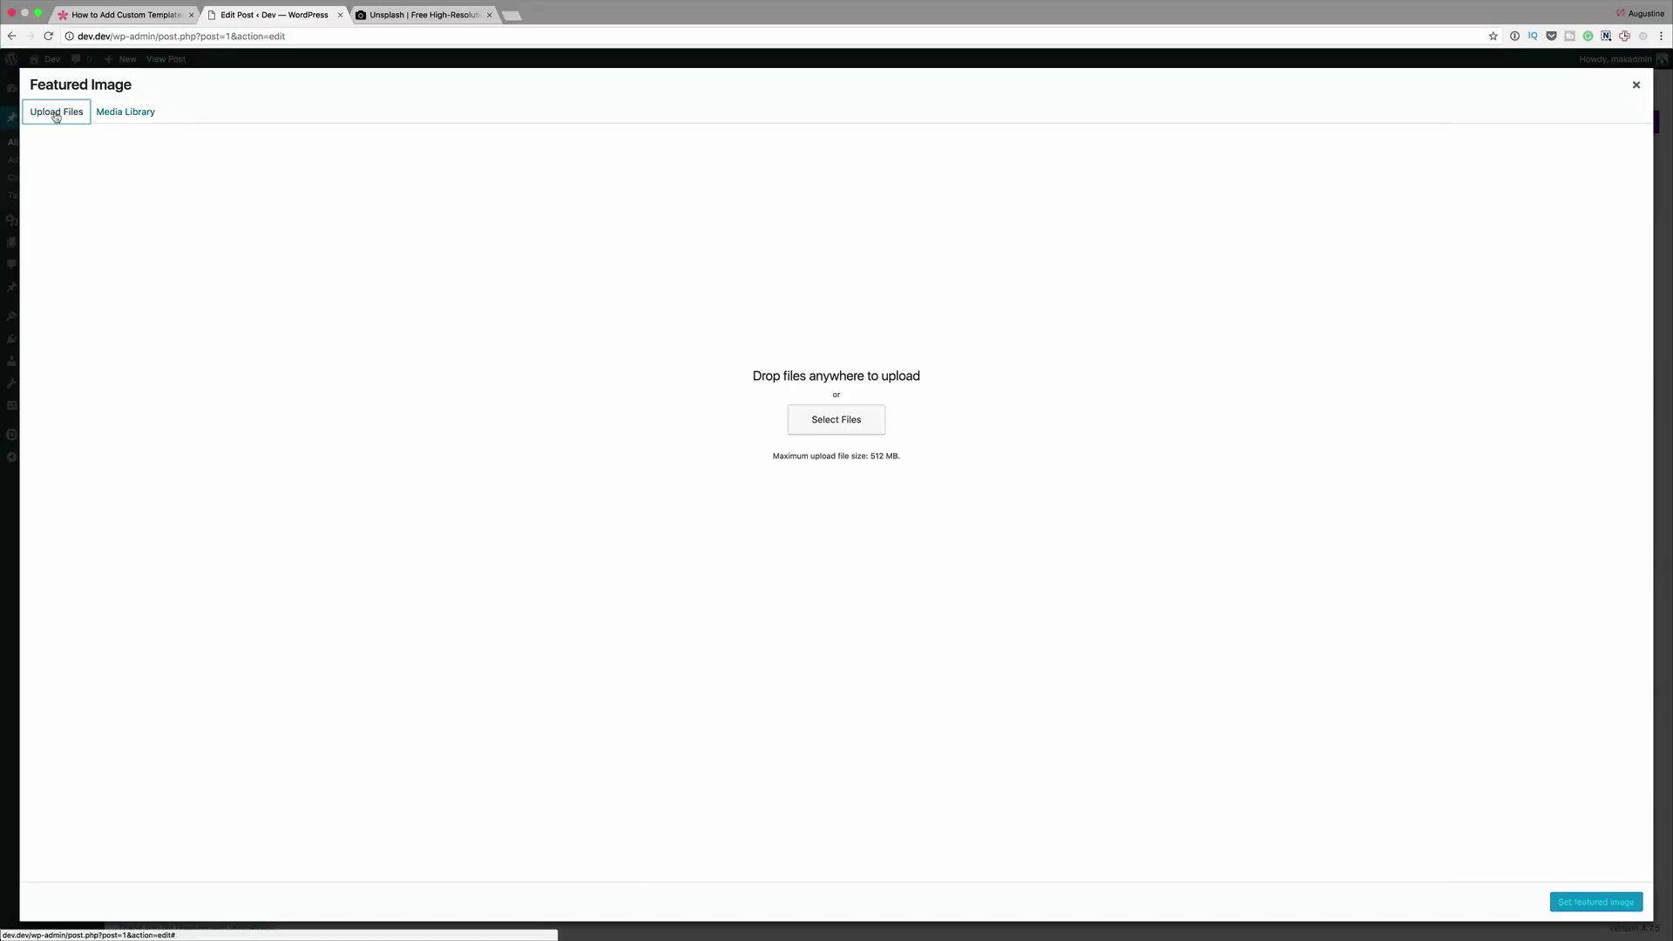
{"action": "left_click", "coordinate": [866, 424]}
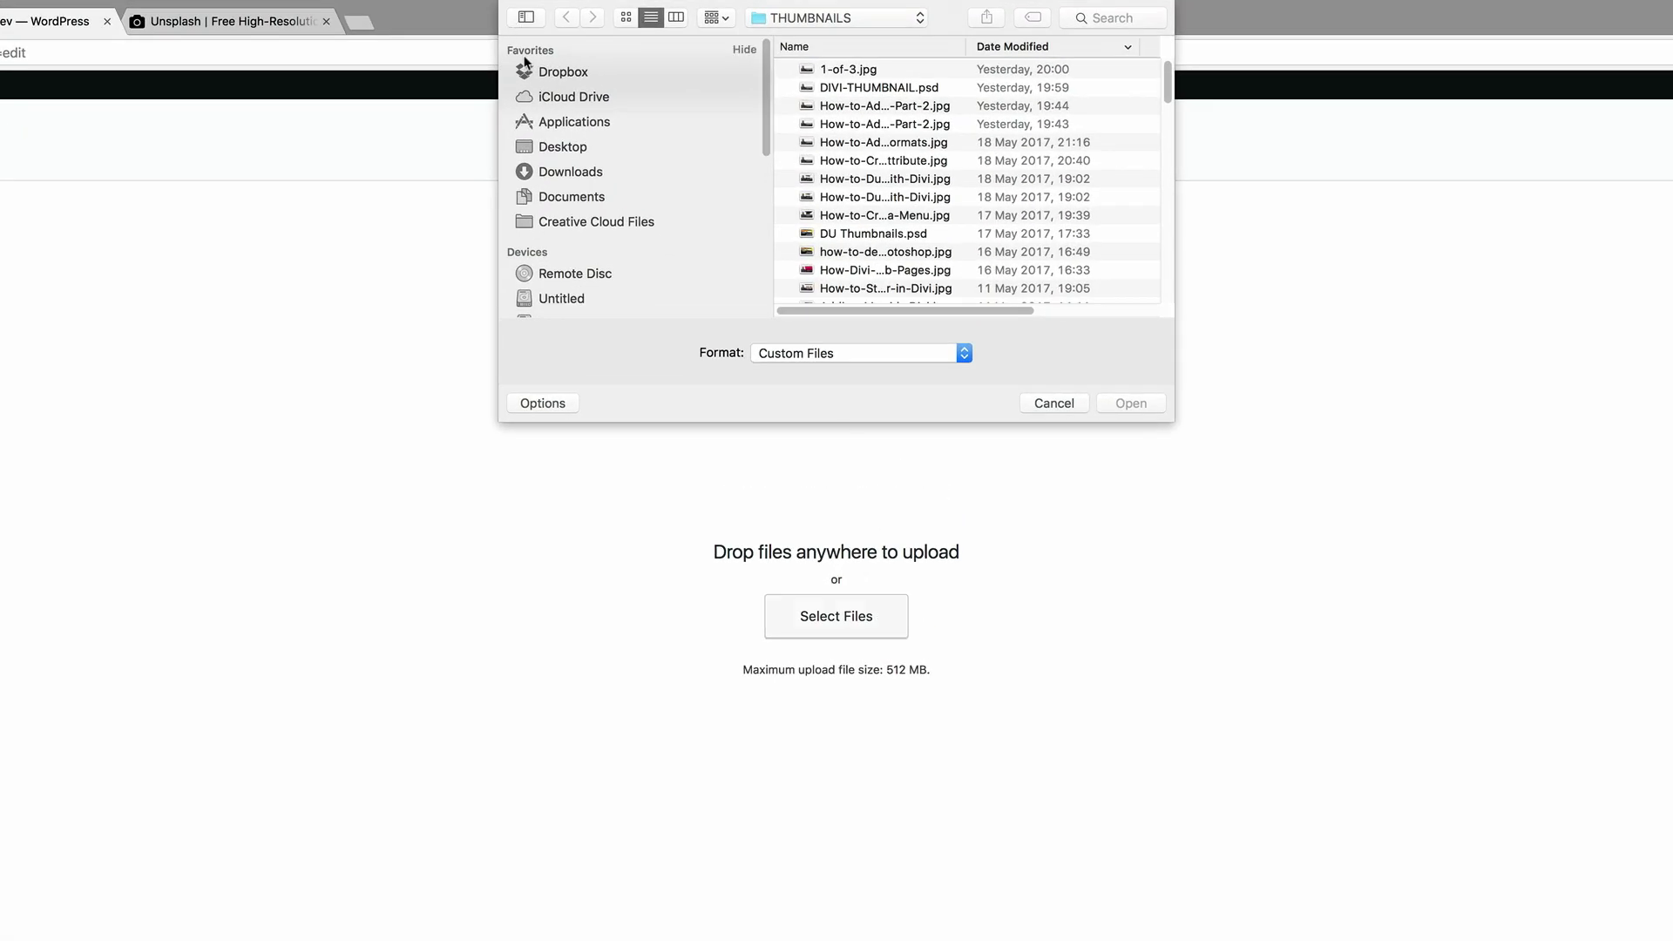
{"action": "left_click", "coordinate": [582, 148]}
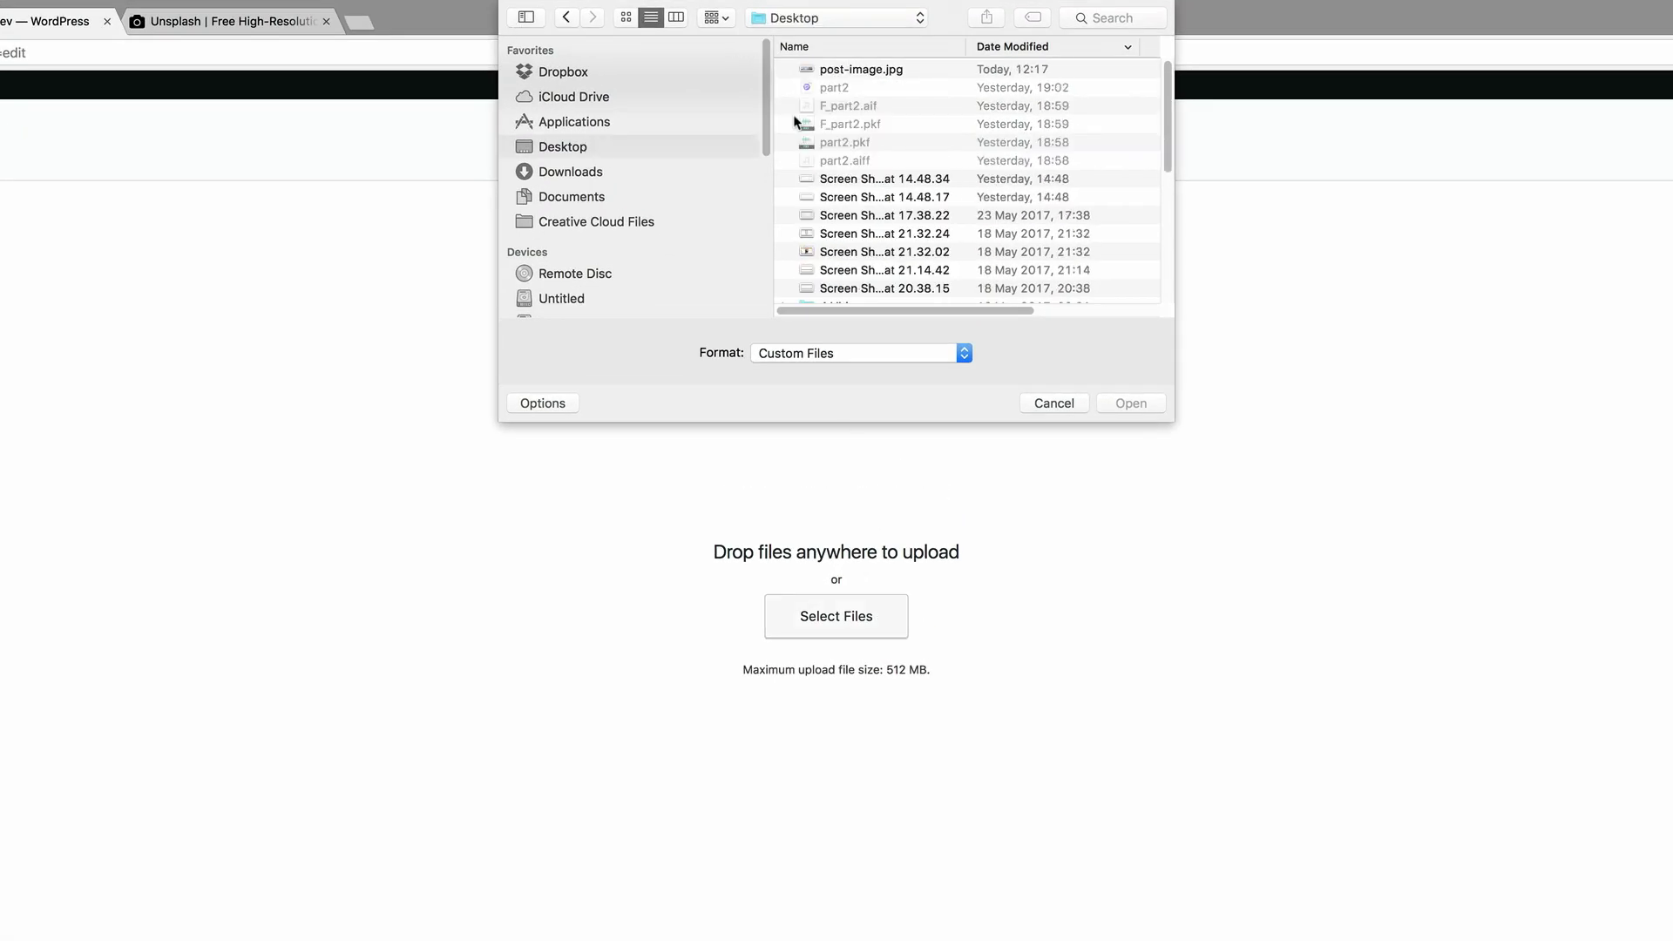
{"action": "left_click", "coordinate": [838, 69]}
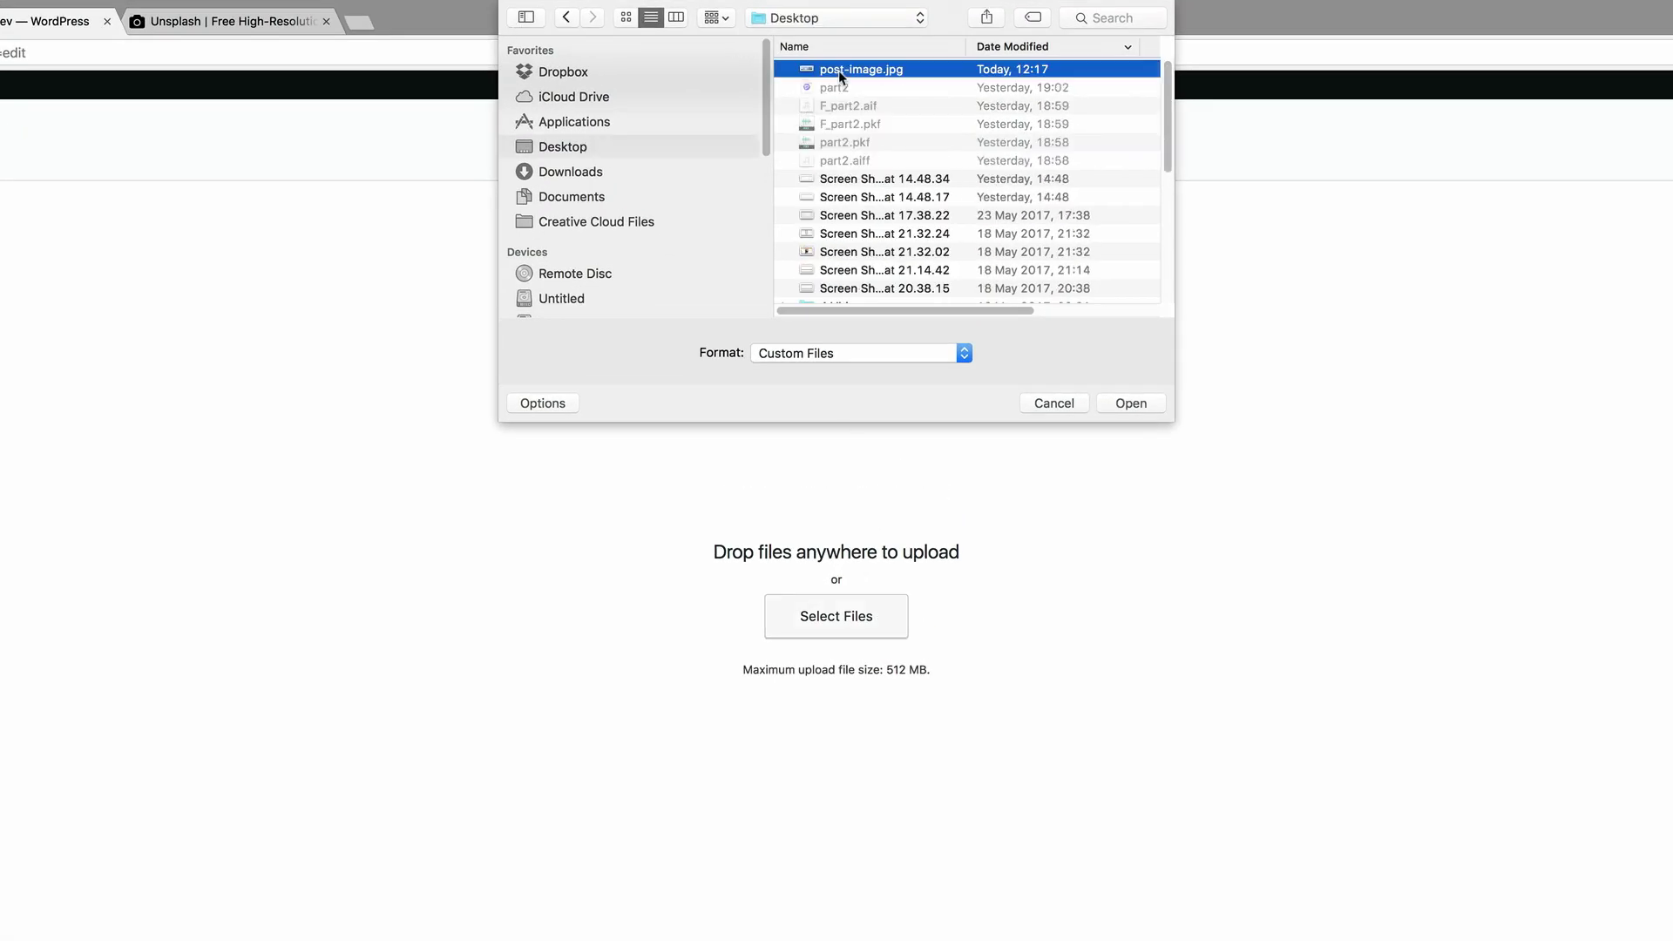
{"action": "left_click", "coordinate": [1146, 406]}
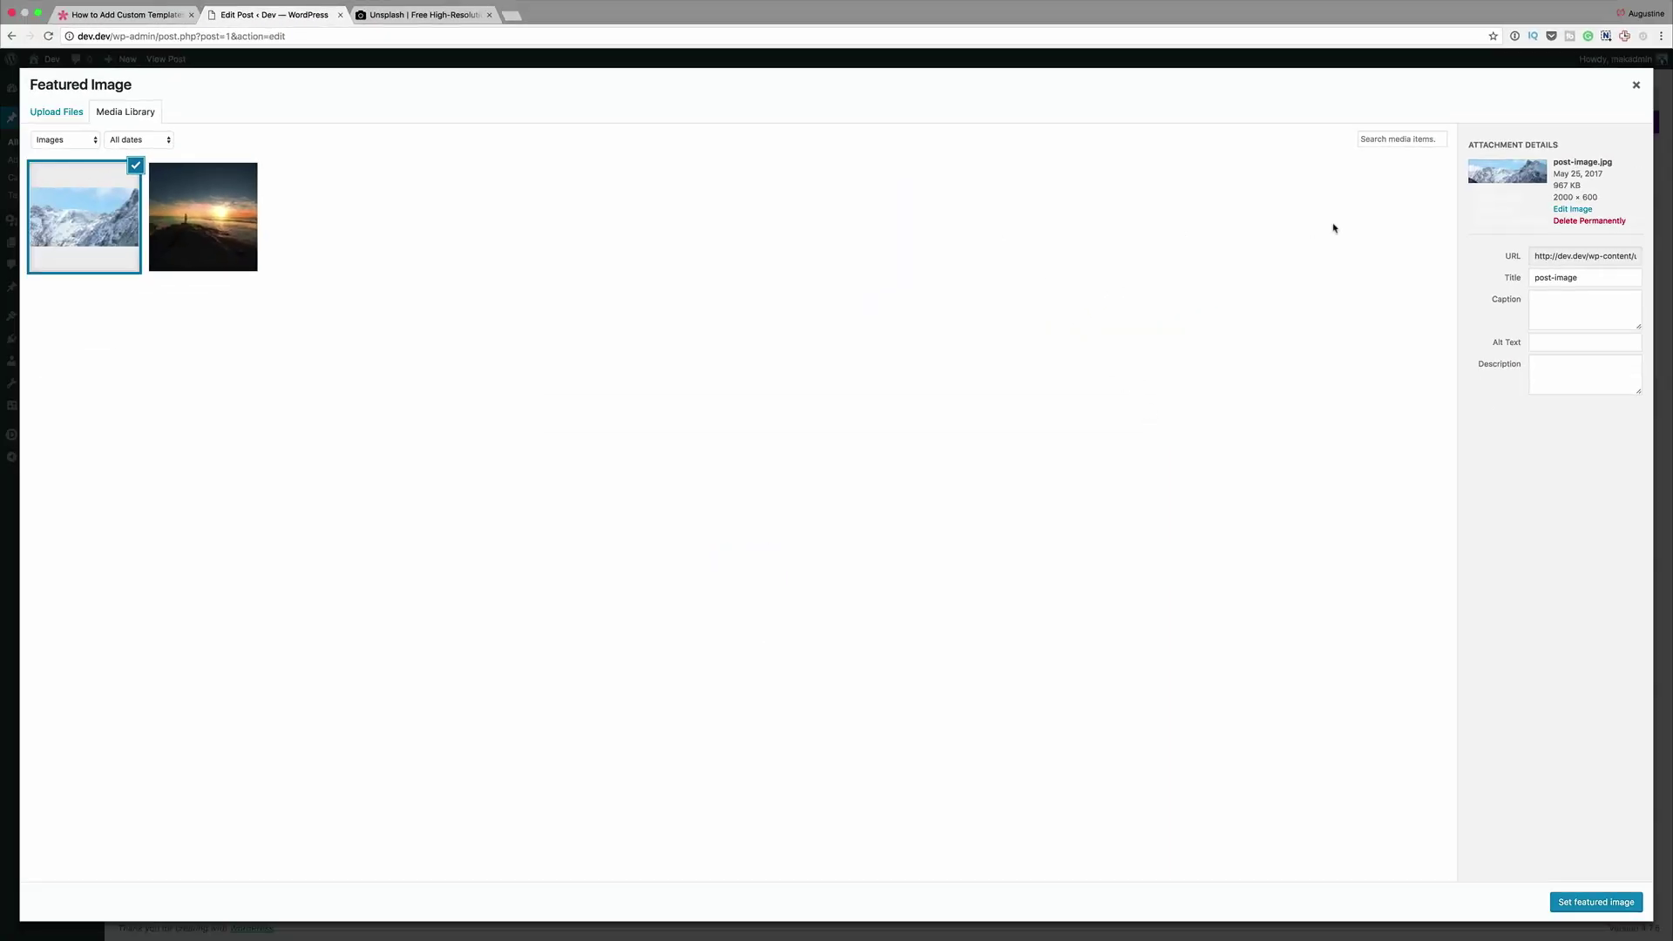
{"action": "left_click", "coordinate": [1616, 904]}
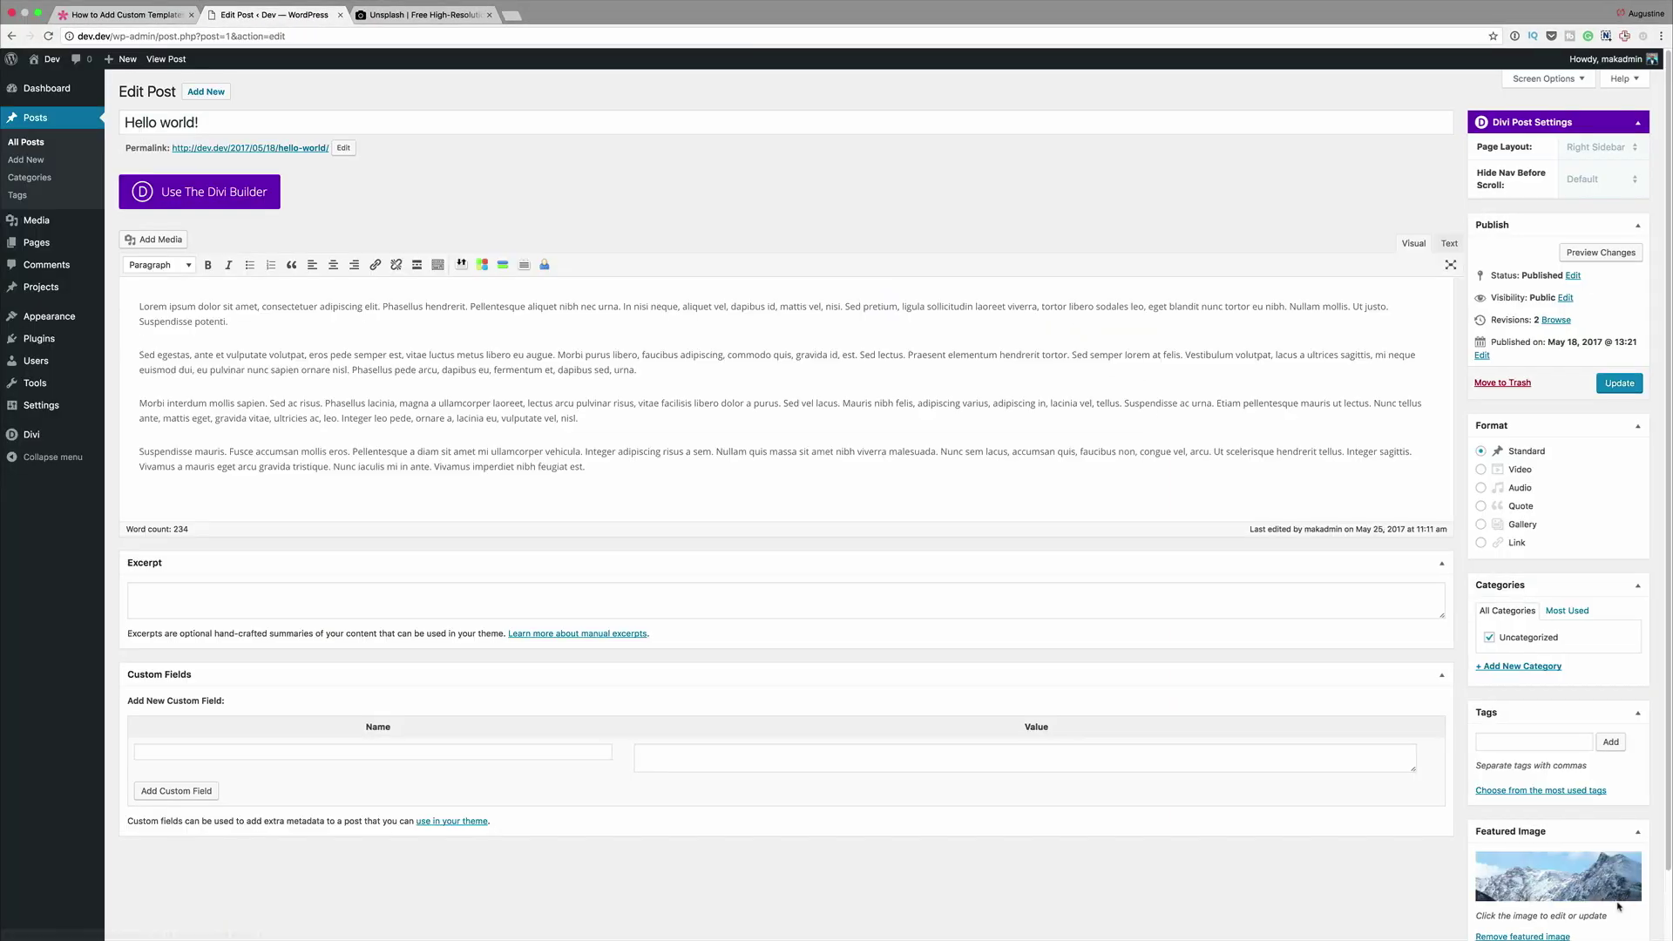
Update Hello world!, view the live post with the mountain photo behind its title, and close the Unsplash tab.
{"action": "left_click", "coordinate": [1619, 383]}
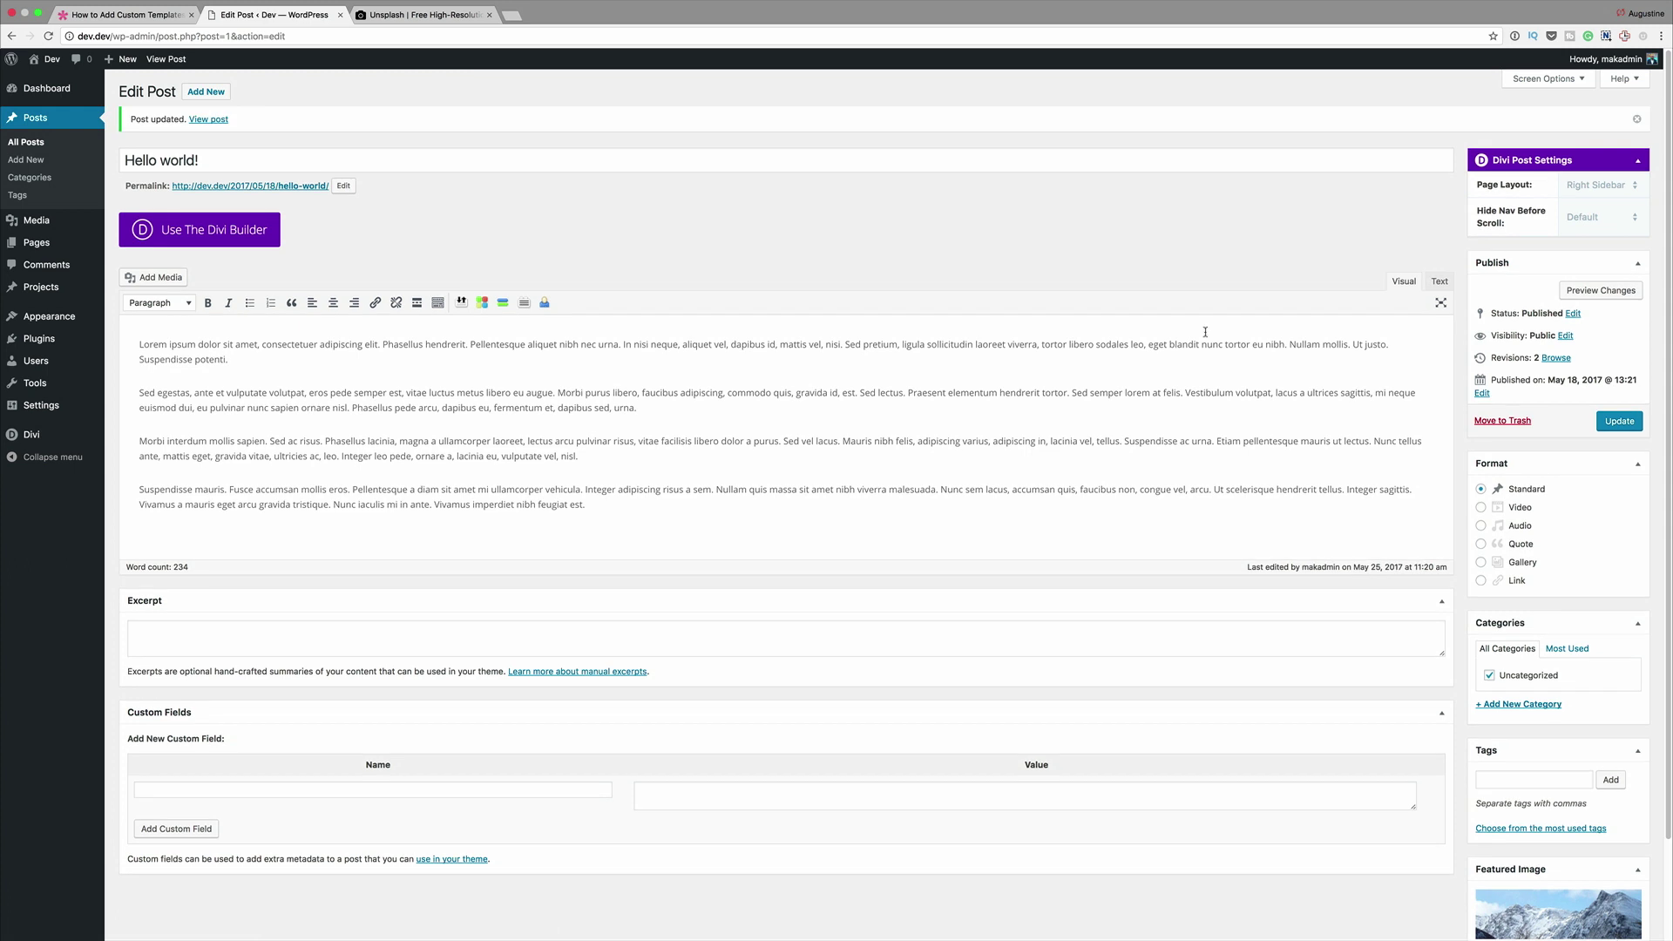
{"action": "left_click", "coordinate": [207, 119]}
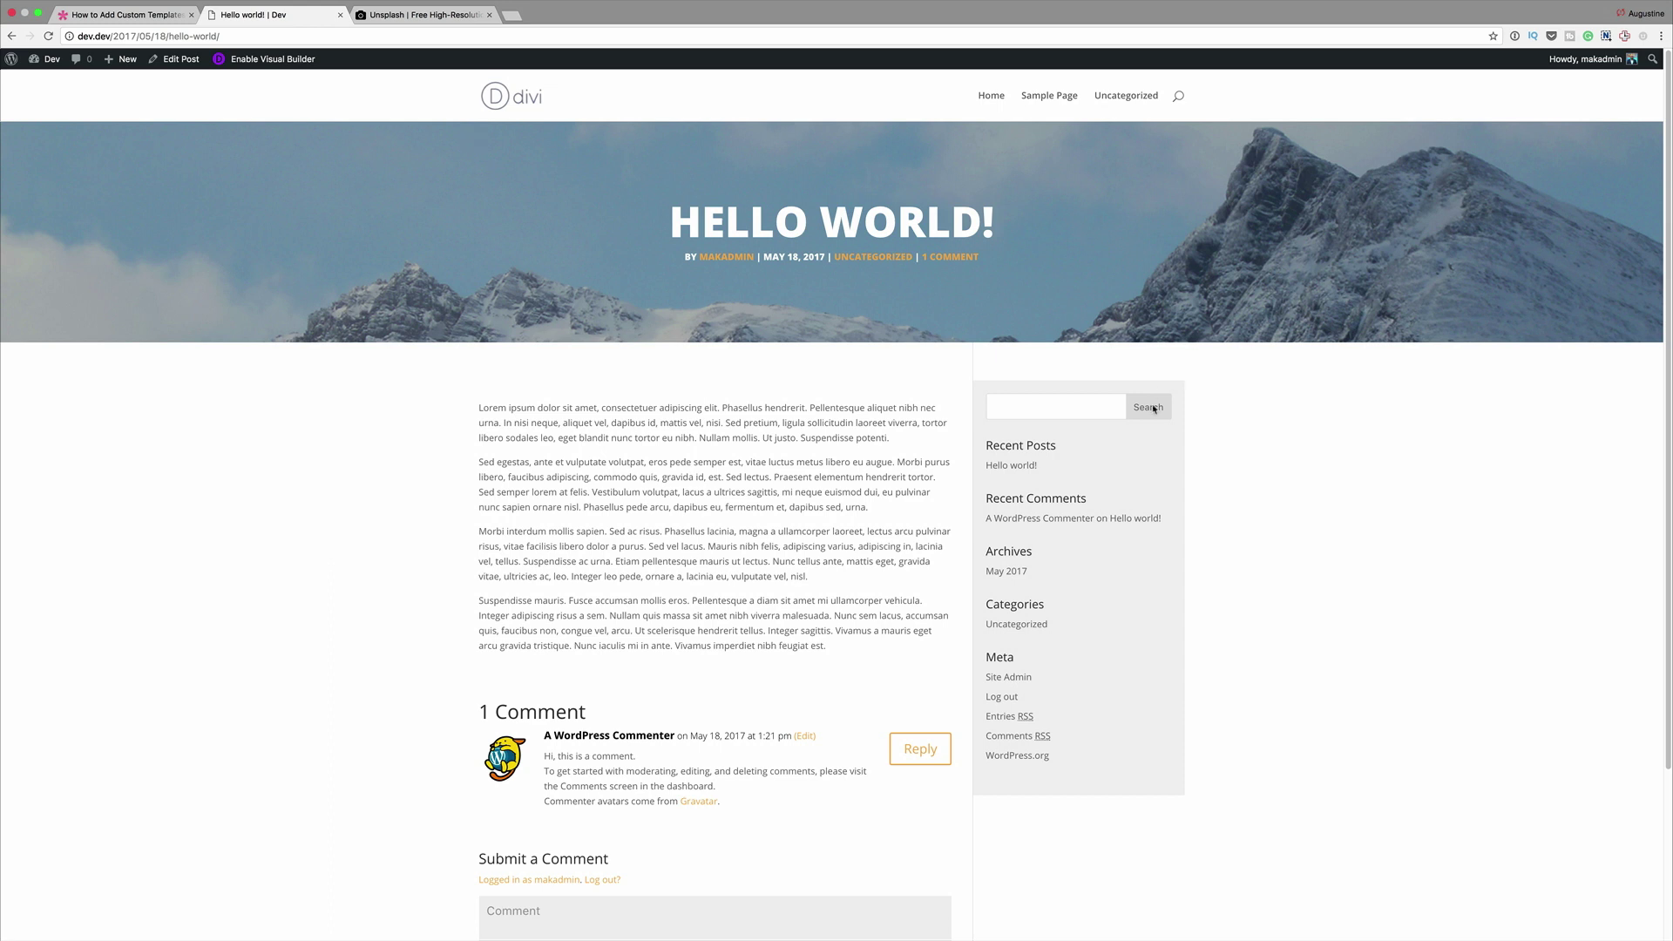
{"action": "left_click", "coordinate": [489, 14]}
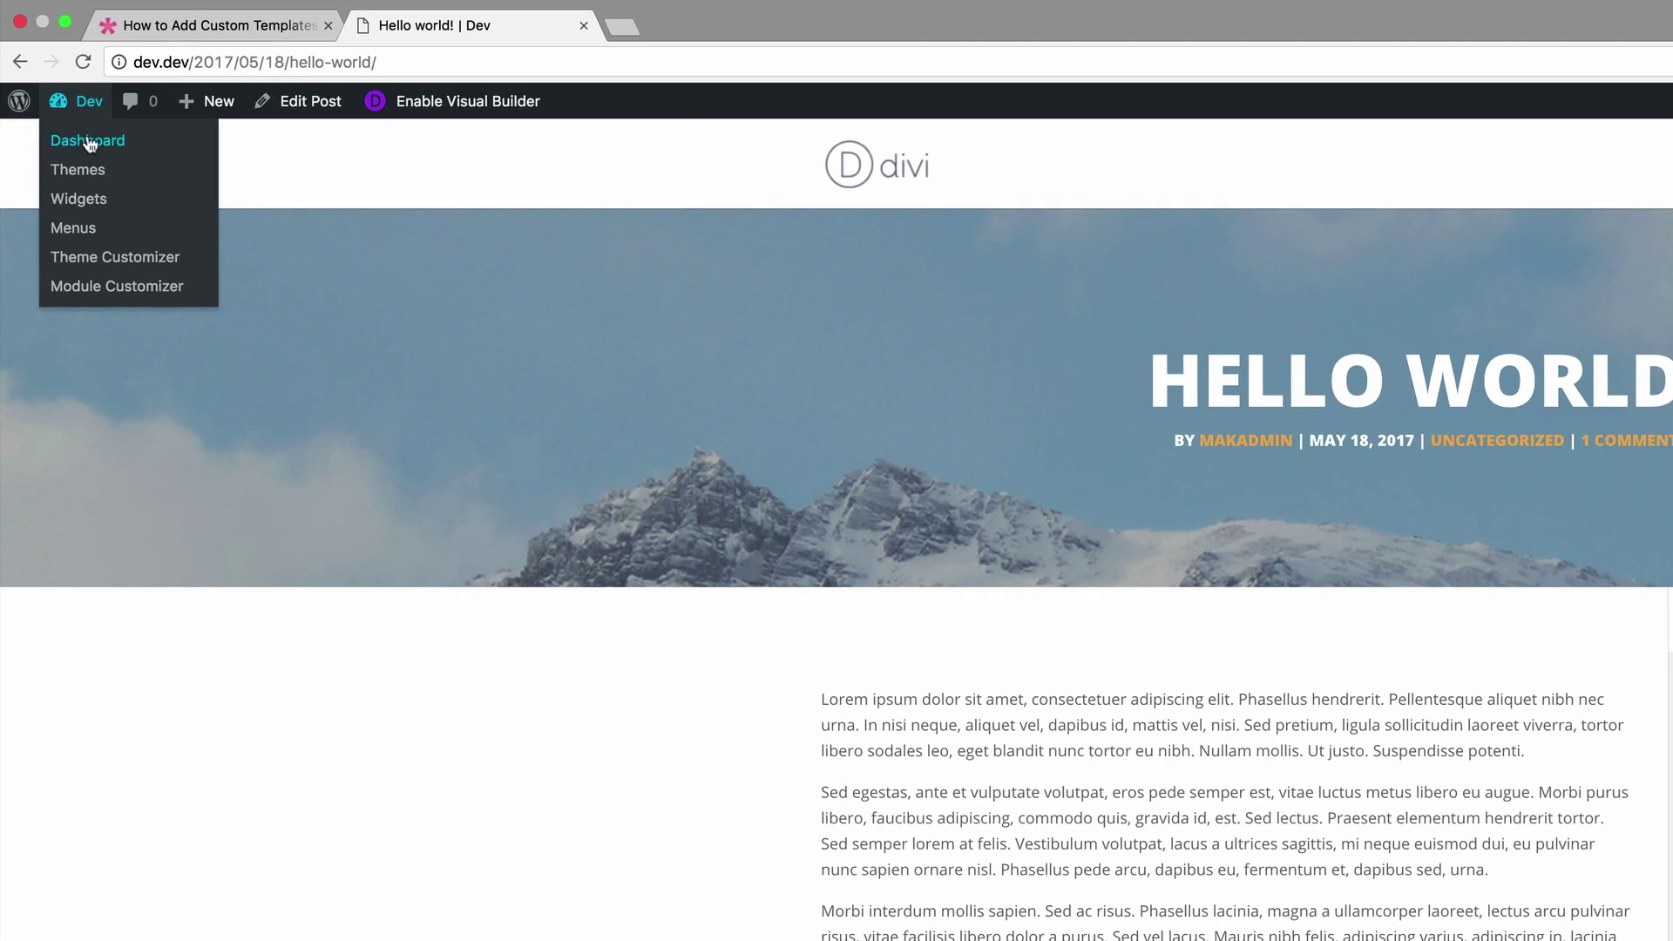
From the dashboard, add a new post titled 'Video' and move into its body.
{"action": "left_click", "coordinate": [52, 83]}
{"action": "mouse_move", "coordinate": [77, 280]}
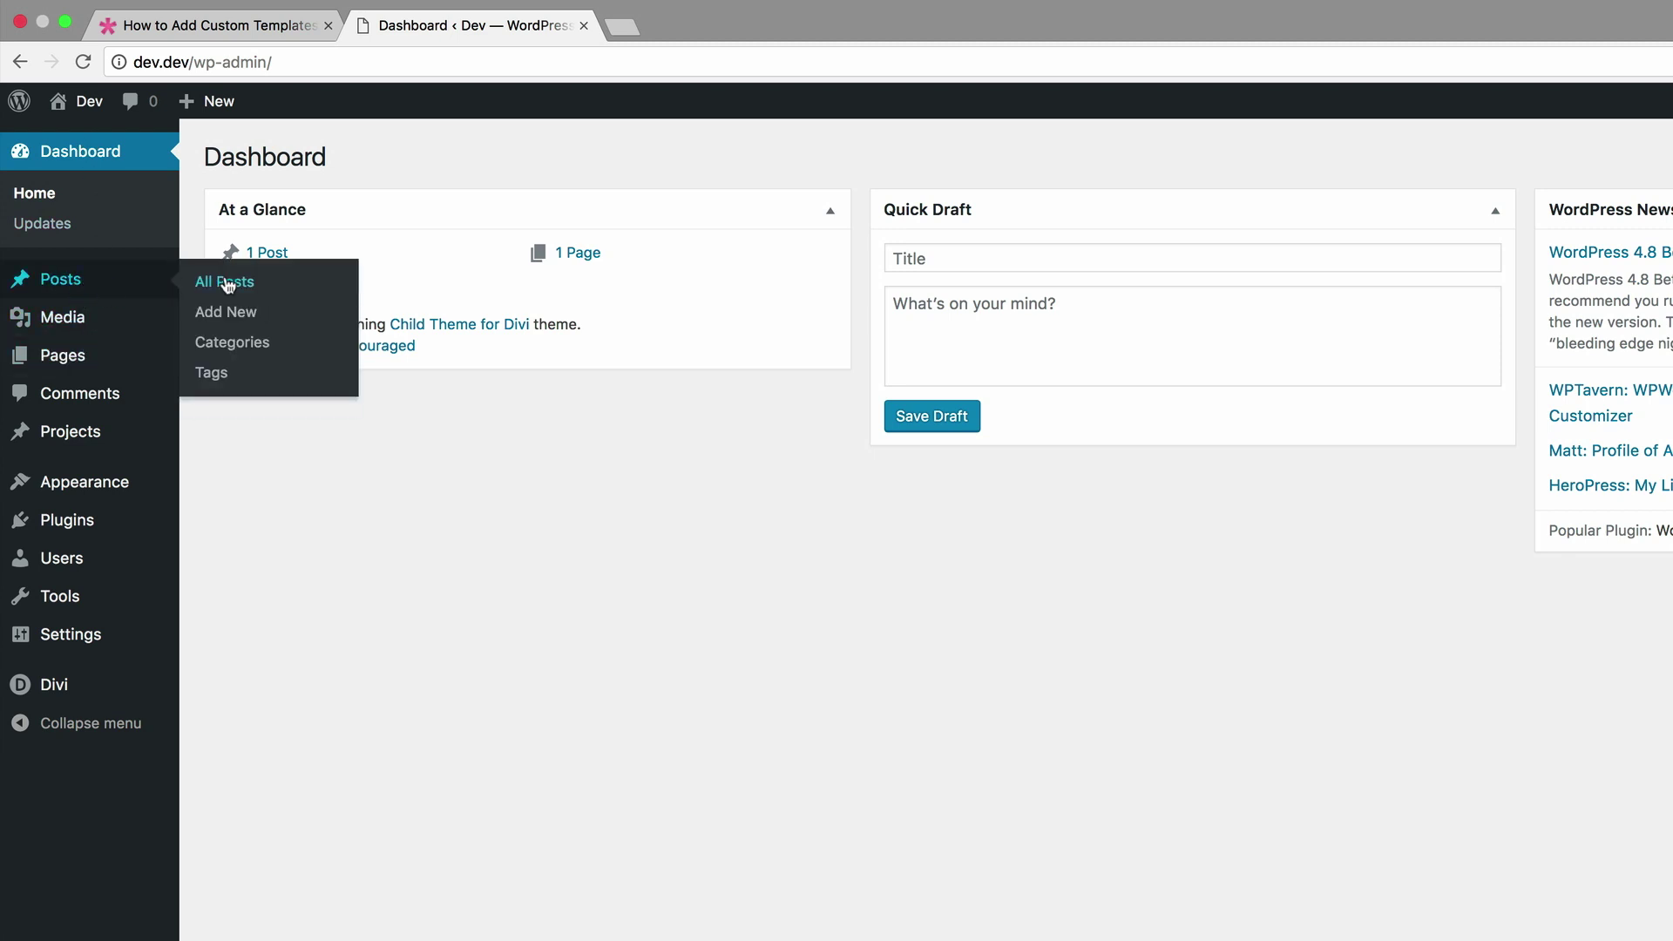
{"action": "left_click", "coordinate": [238, 314]}
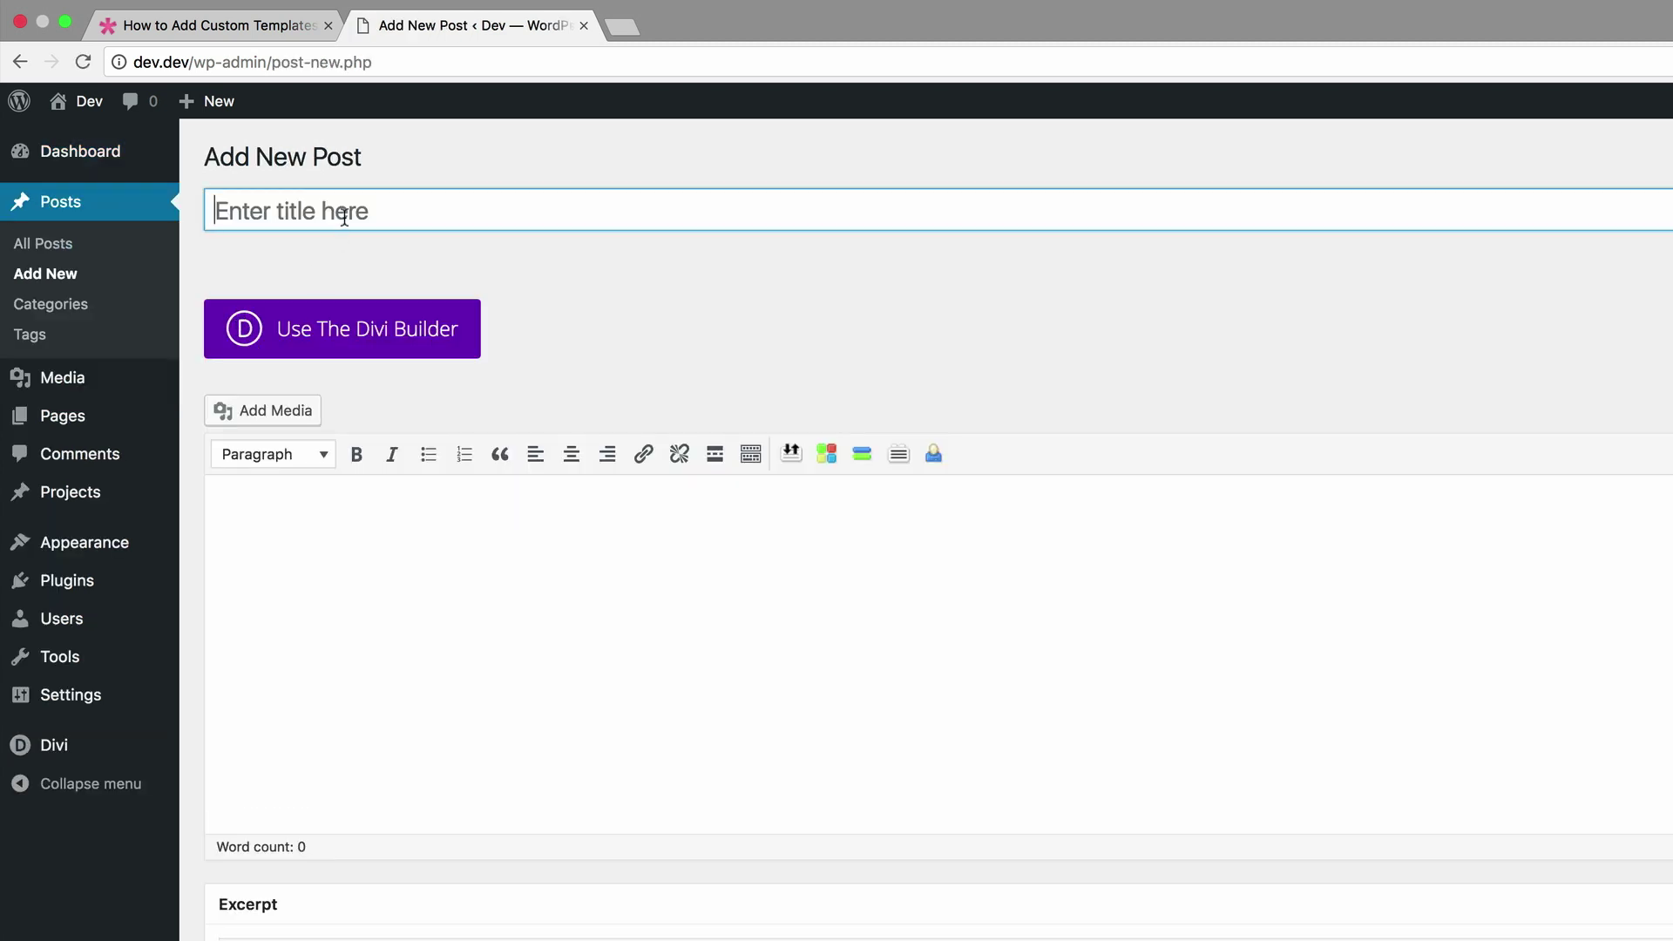
{"action": "type", "text": "Video"}
{"action": "left_click", "coordinate": [388, 501]}
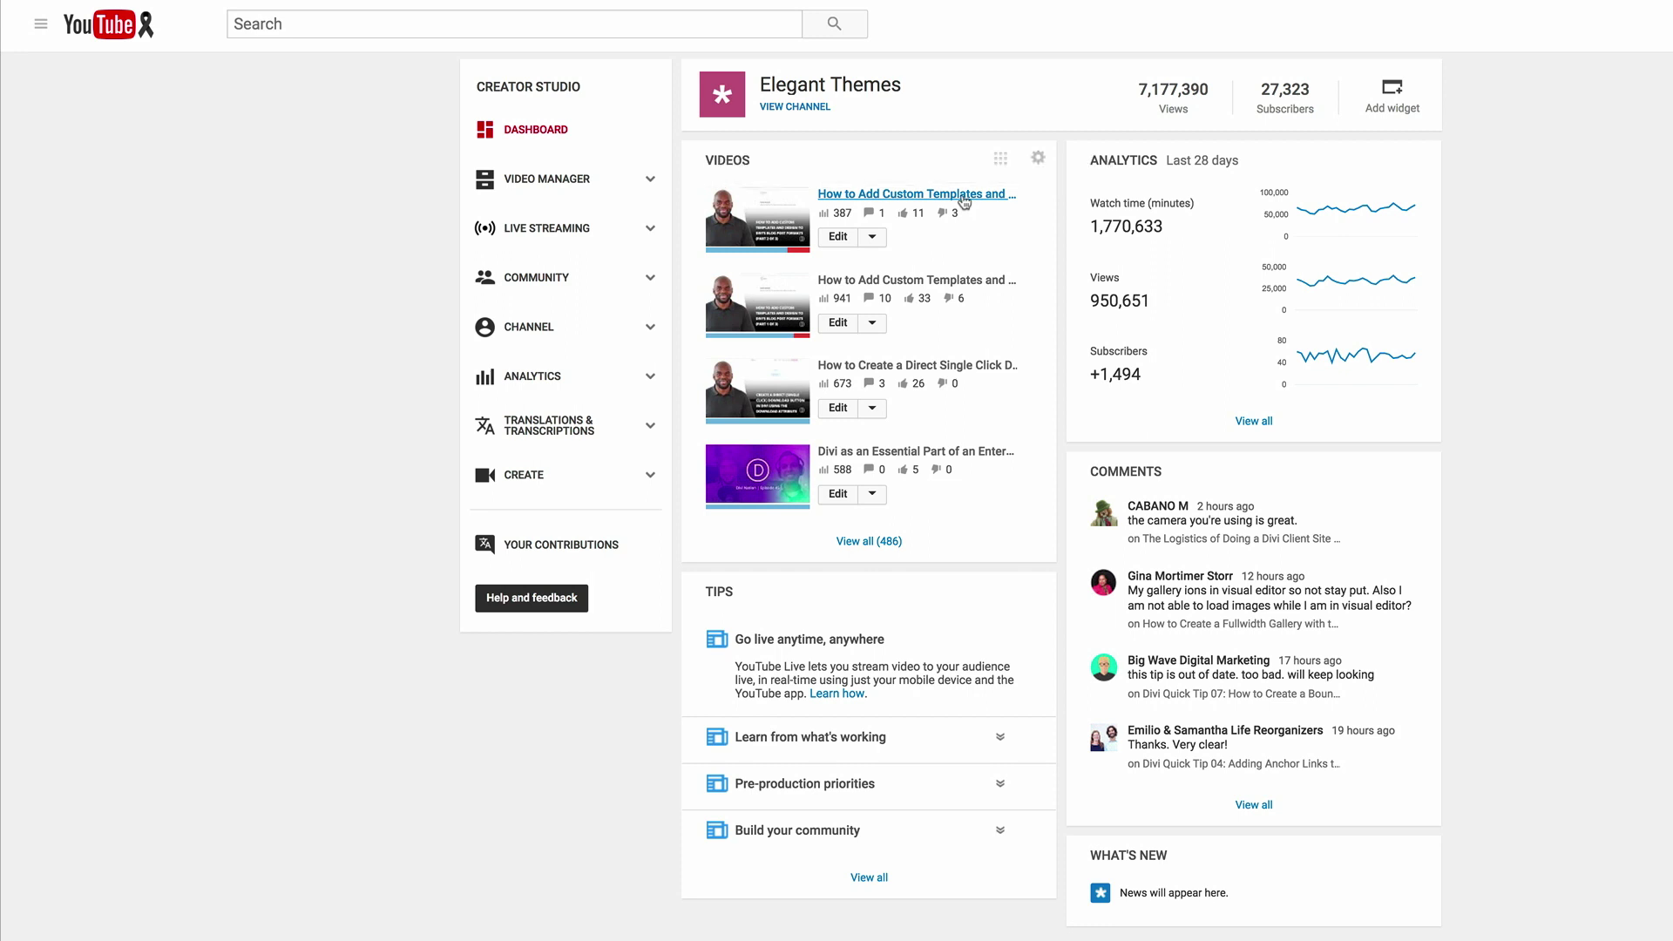
Open the Part 2 Divi blog post formats video in YouTube Studio and select its youtu.be URL.
{"action": "left_click", "coordinate": [963, 194]}
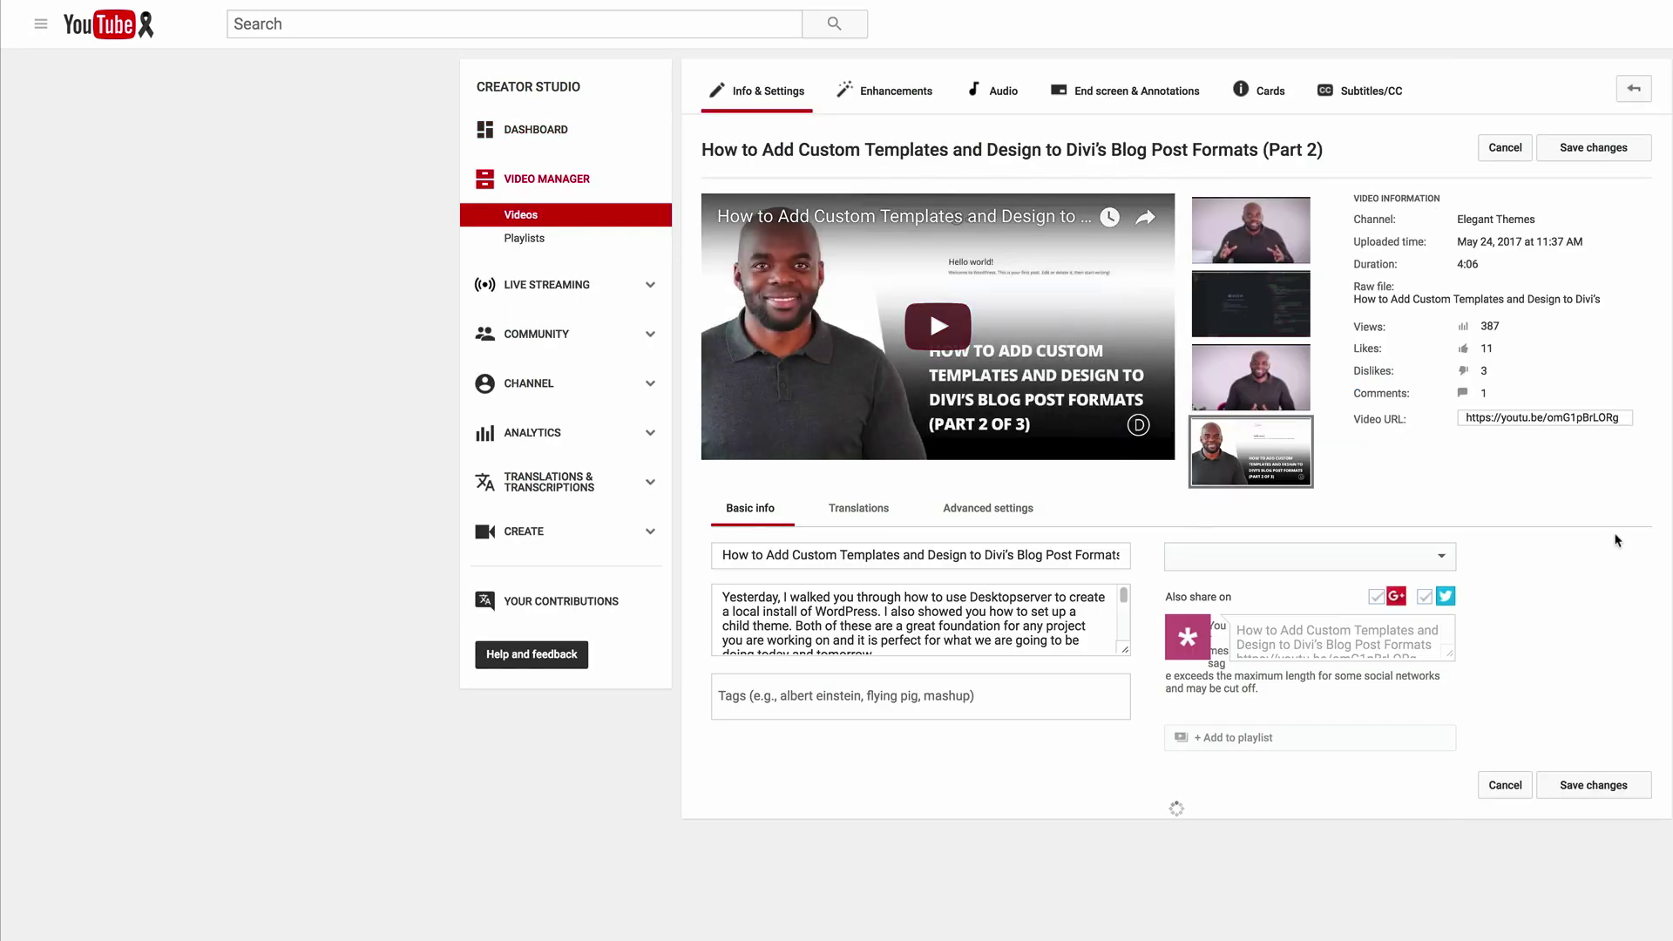
{"action": "left_click", "coordinate": [1615, 419]}
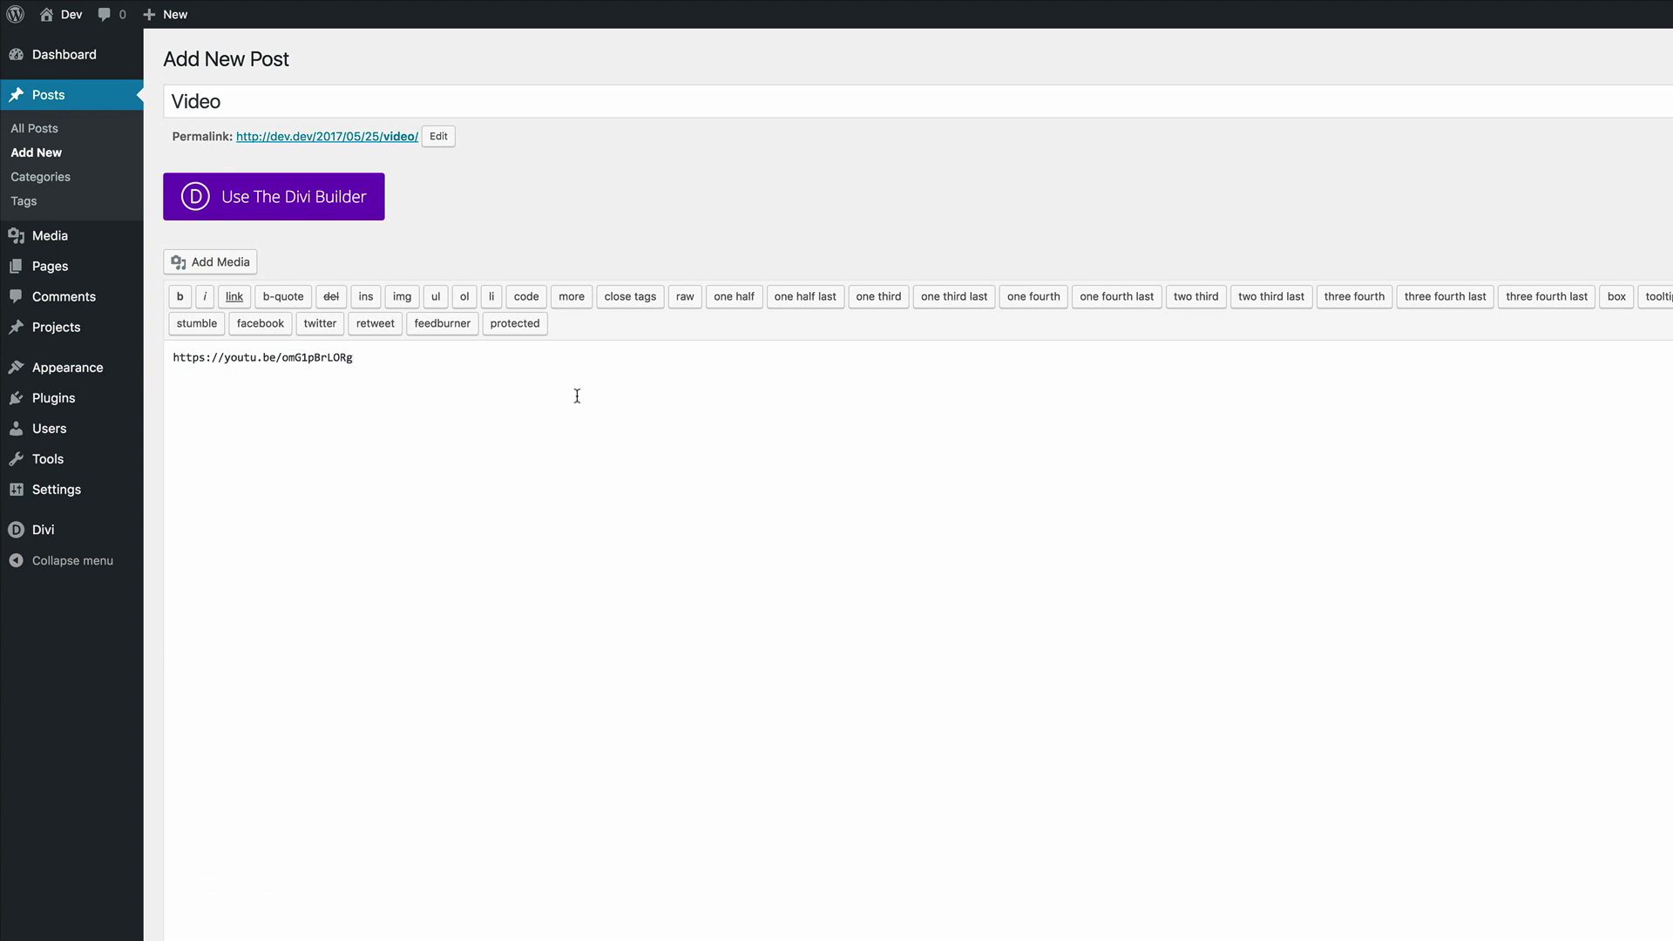
Paste filler paragraphs below the video link and set the post format to Video.
{"action": "type", "text": "Lorem ipsum dolor sit amet, consectetuer adipiscing elit. Donec odio. Quisque volutpat mattis eros. Nullam malesuada erat ut turpis. Suspendisse urna nibh, viverra non, semper suscipit, posuere a, pede.  Donec nec justo eget felis facilisis fermentum. Aliquam porttitor mauris sit amet orci. Aenean dignissim pellentesque felis.  Morbi in sem quis dui placerat ornare. Pellentesque odio nisi, euismod in, pharetra a, ultricies in, diam. Sed arcu. Cras consequat."}
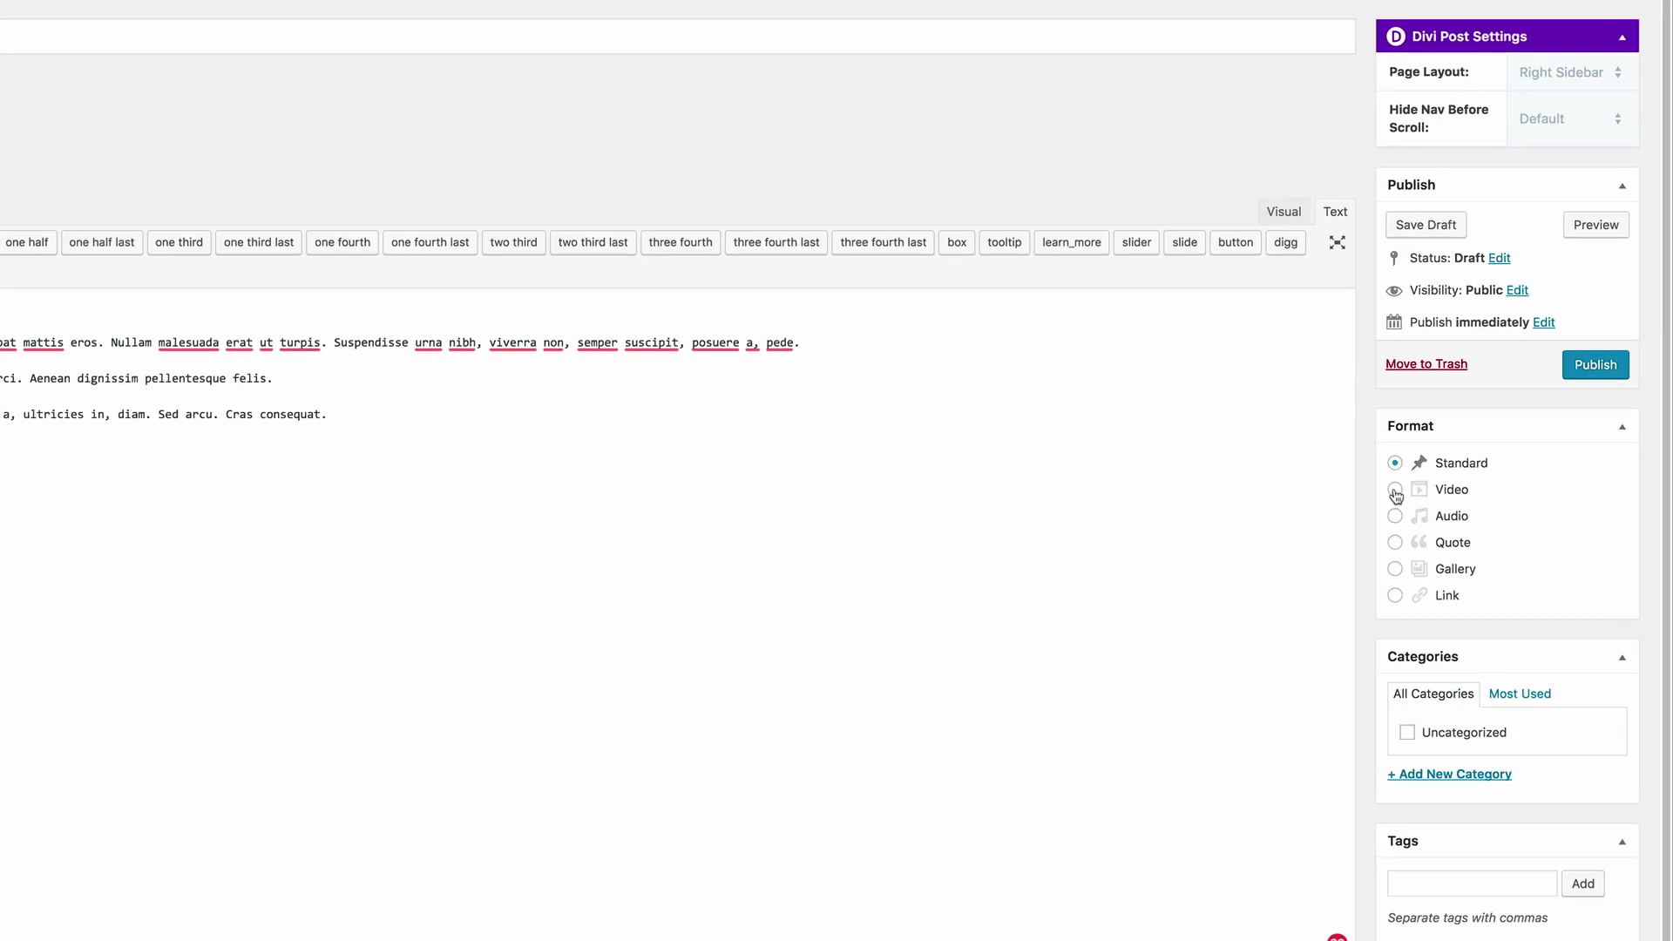
{"action": "left_click", "coordinate": [1395, 491]}
{"action": "scroll", "coordinate": [1212, 534], "scroll_direction": "down", "scroll_amount": 5}
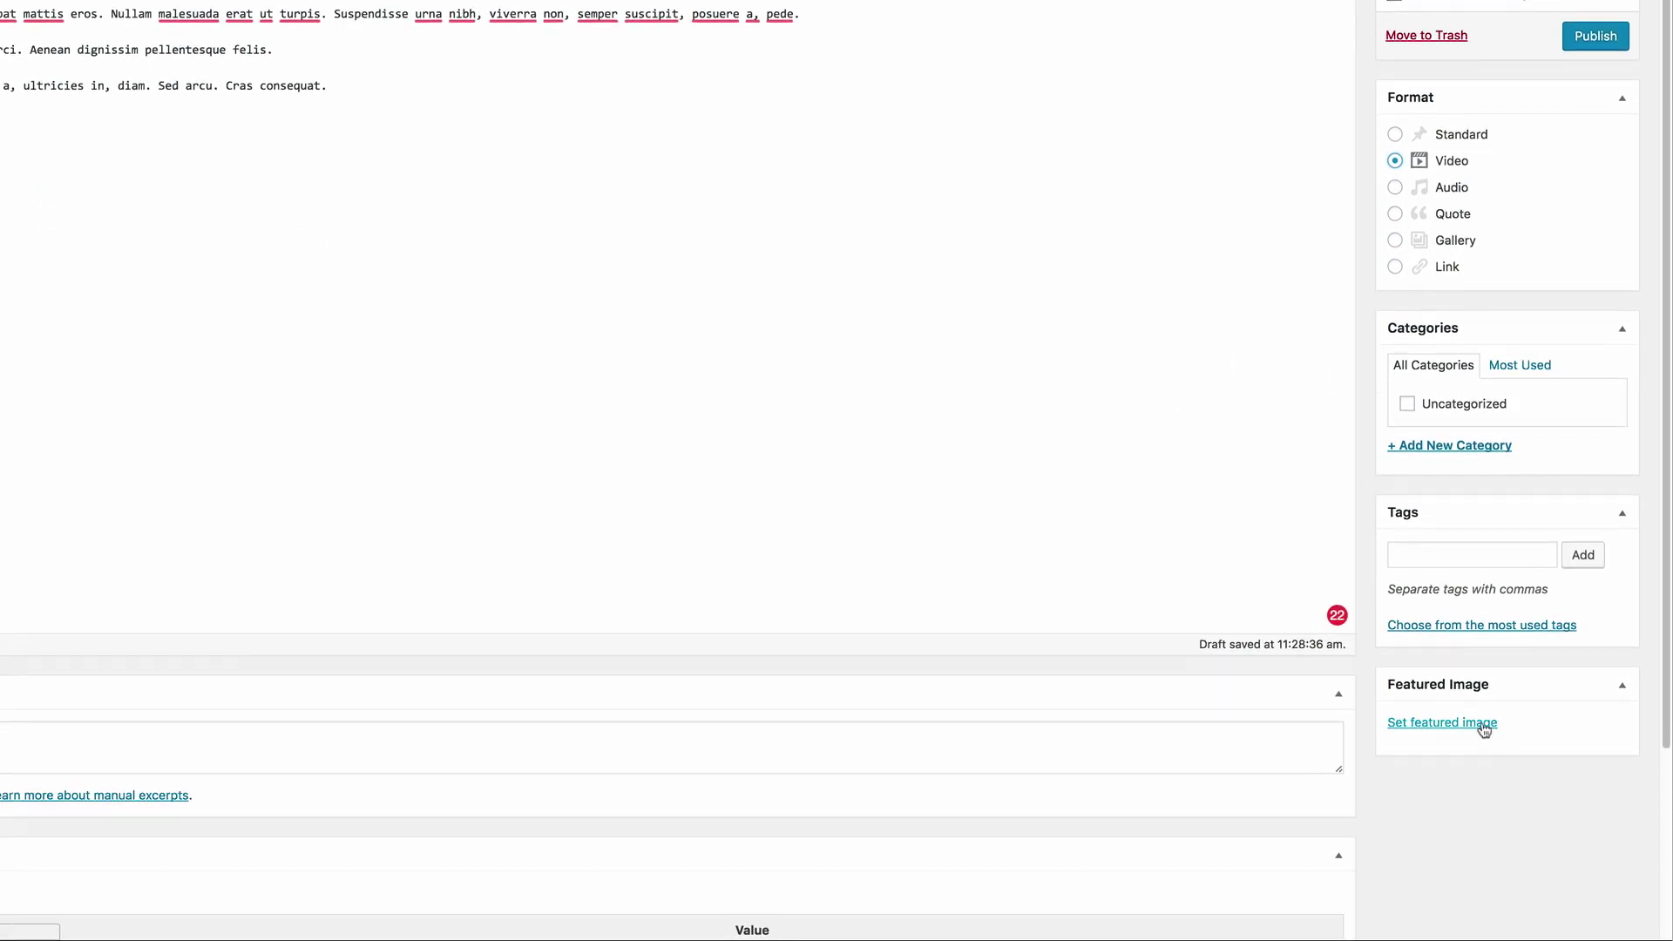
Set the snowy mountain photo as the featured image and publish the Video post.
{"action": "left_click", "coordinate": [1482, 724]}
{"action": "left_click", "coordinate": [150, 322]}
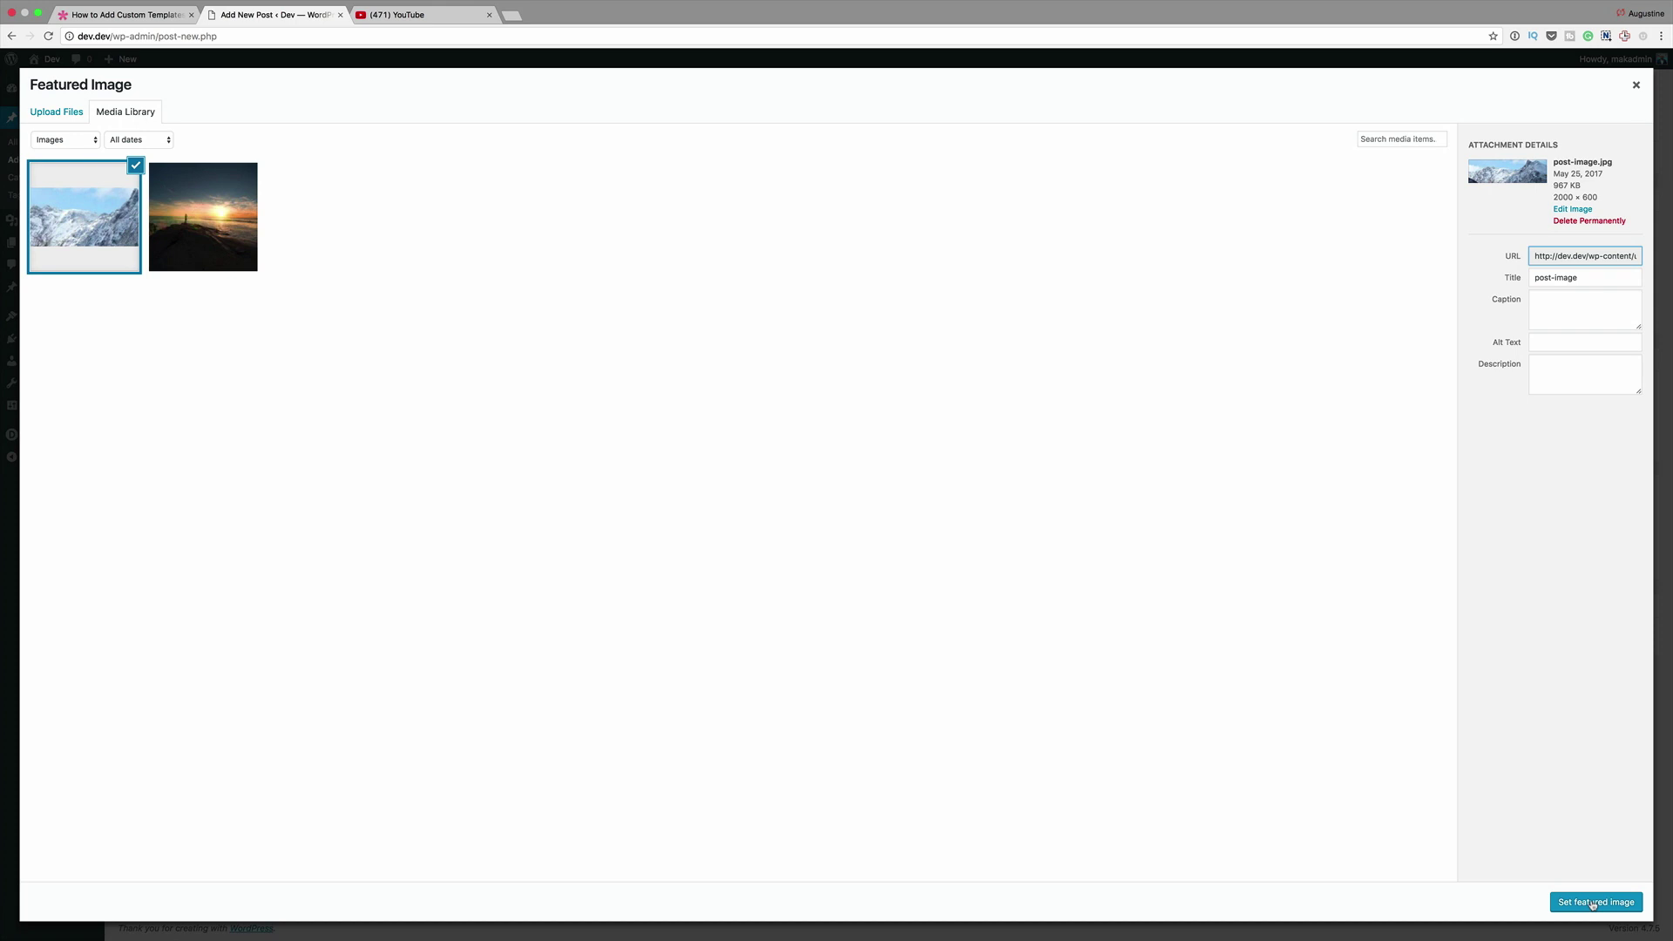
{"action": "left_click", "coordinate": [1592, 904]}
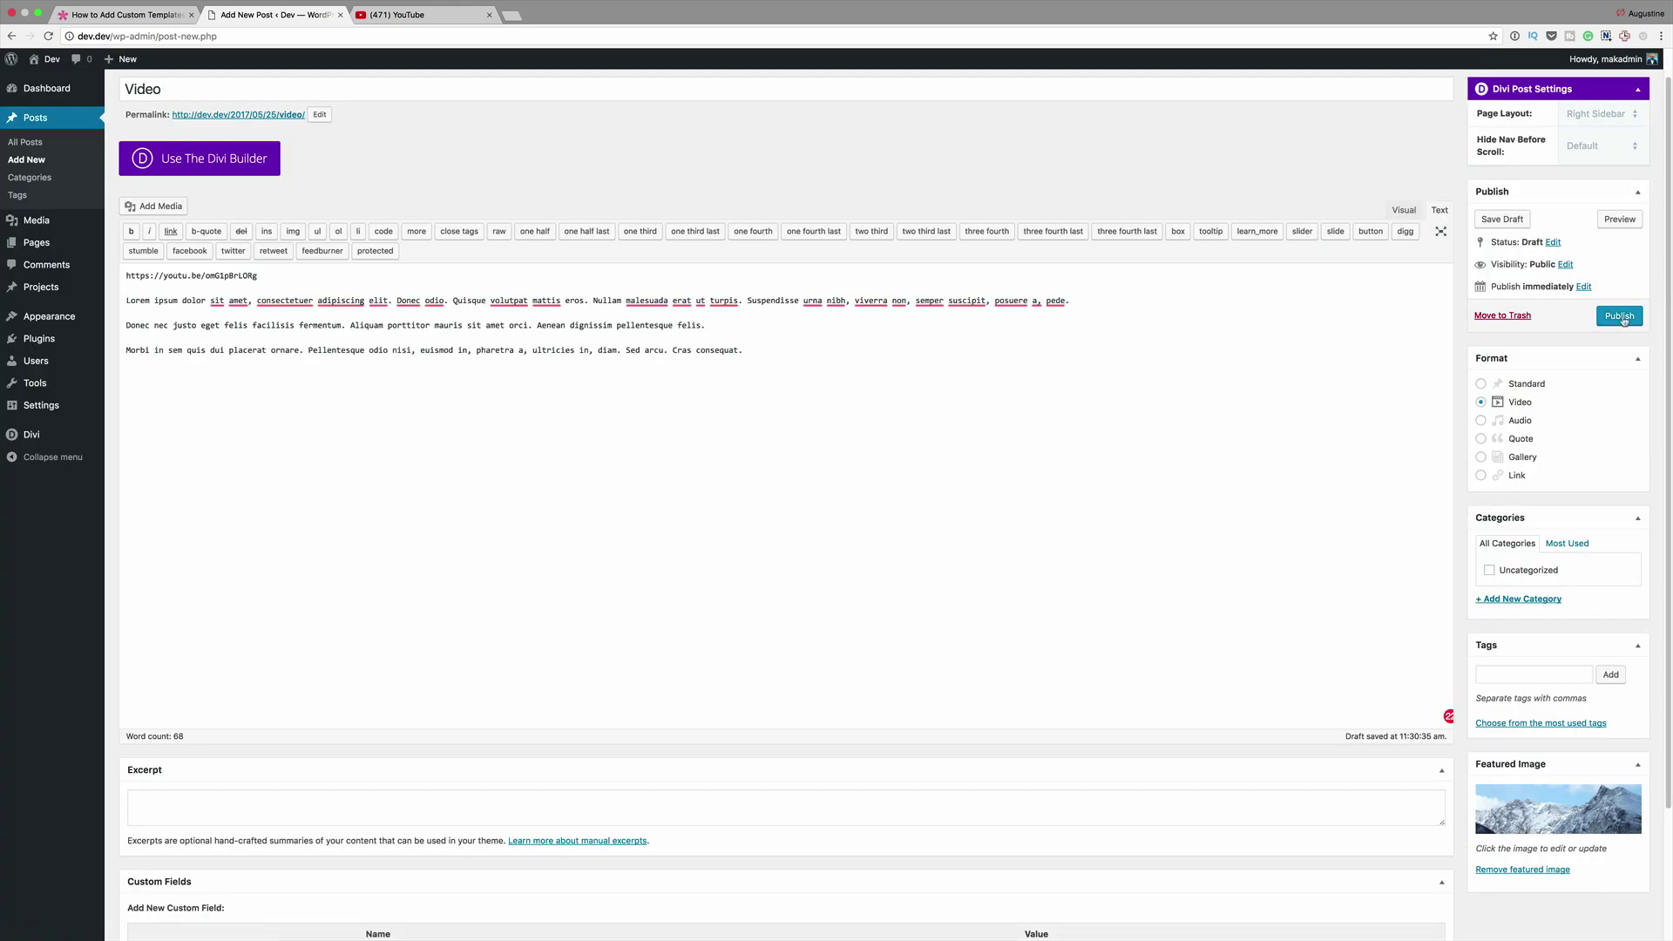
{"action": "left_click", "coordinate": [1619, 316]}
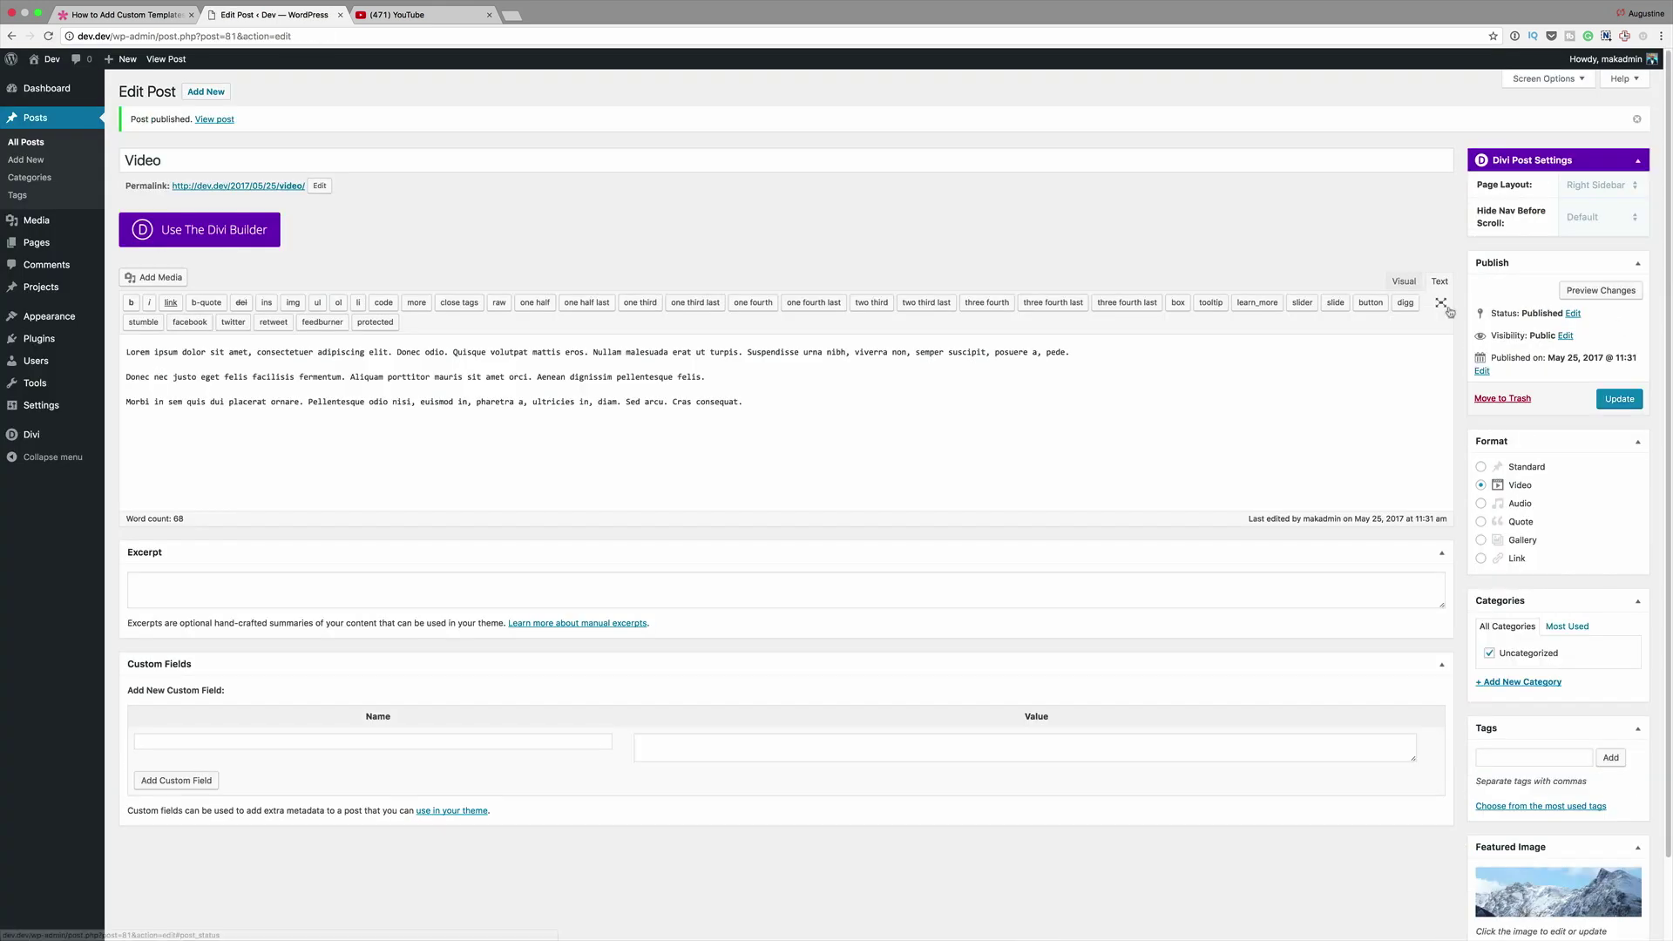
Open the published 'Video | Dev' post in a new browser tab and switch to it.
{"action": "left_click", "coordinate": [214, 119], "text": "super"}
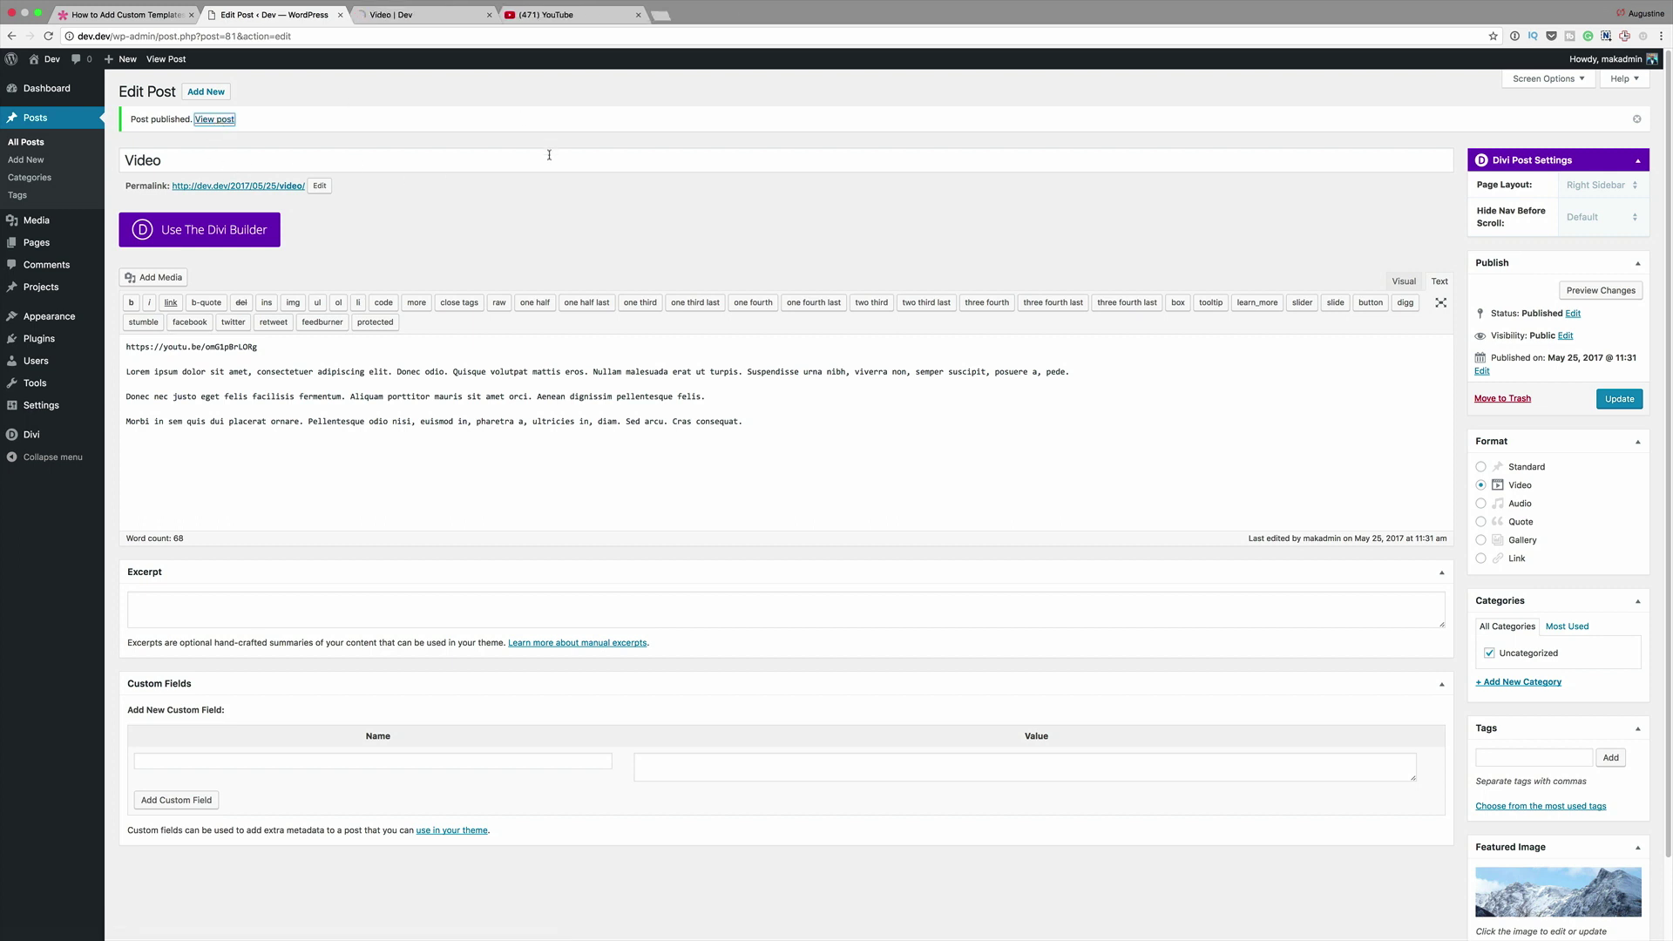
{"action": "key", "text": "ctrl+Tab"}
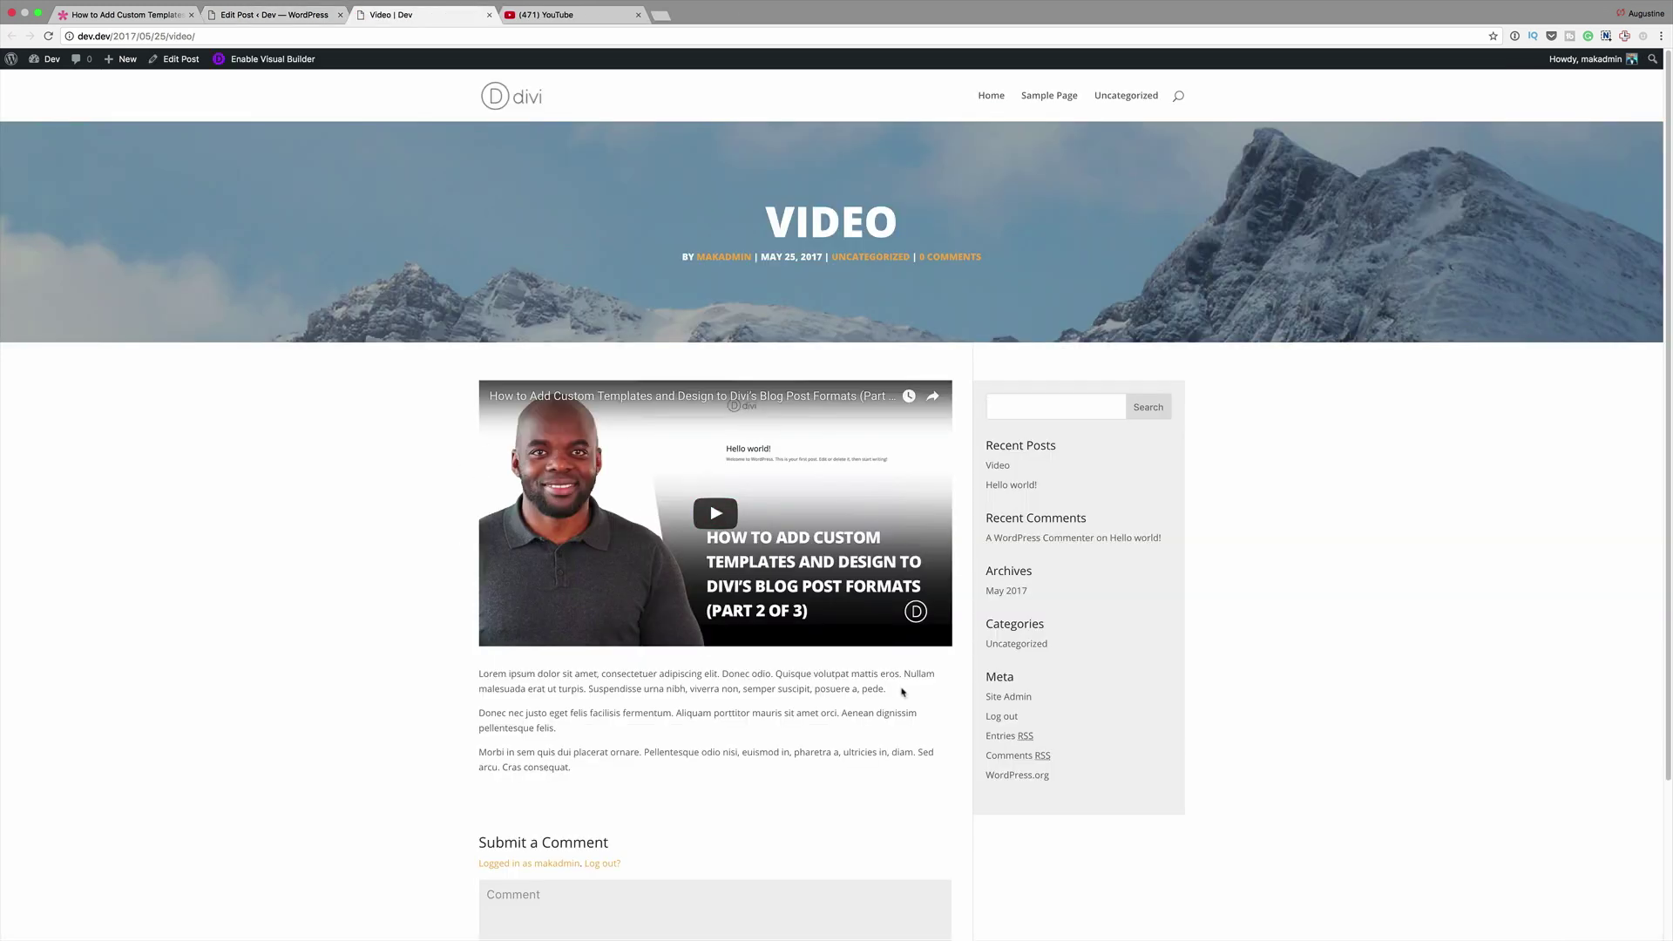